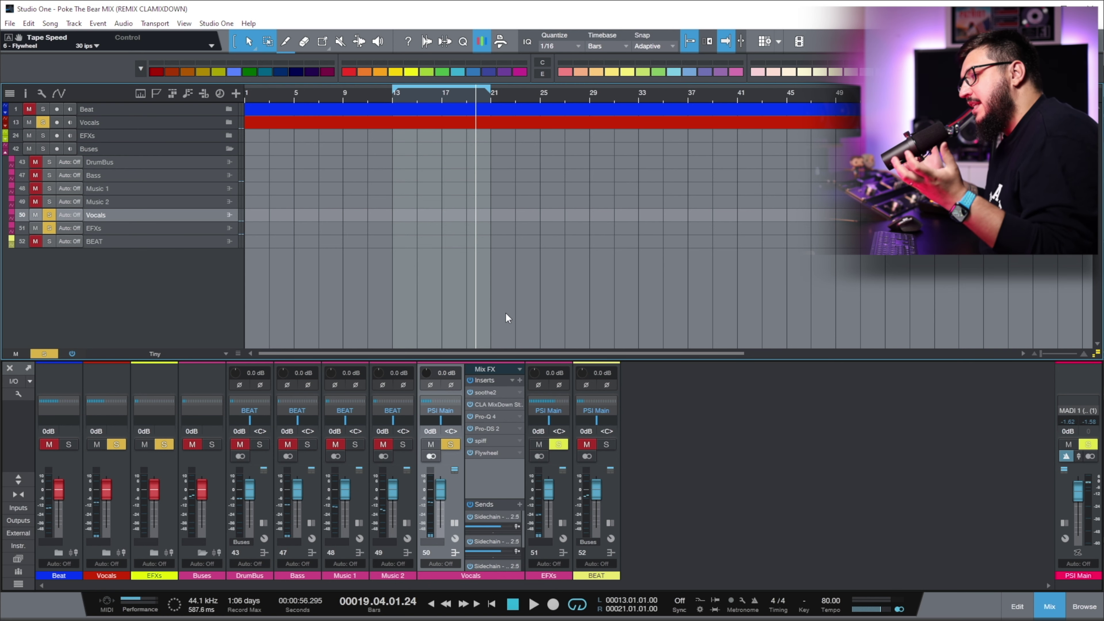
Open the Flywheel insert on the Vocals bus and switch its tape speed to 15 IPS
{"action": "left_click", "coordinate": [505, 452]}
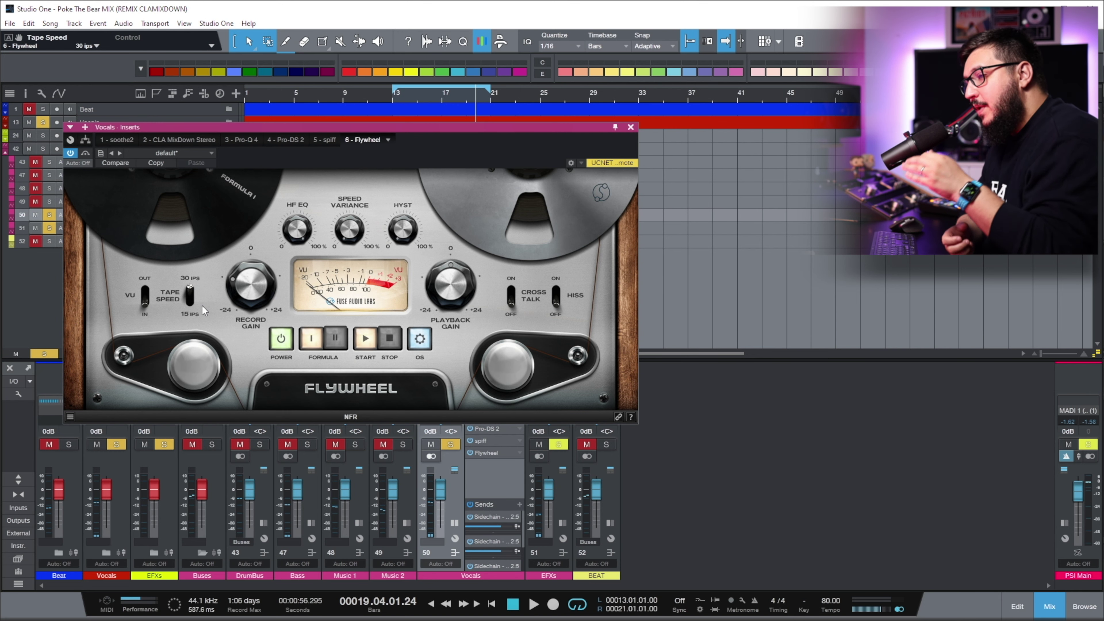
{"action": "left_click", "coordinate": [190, 298]}
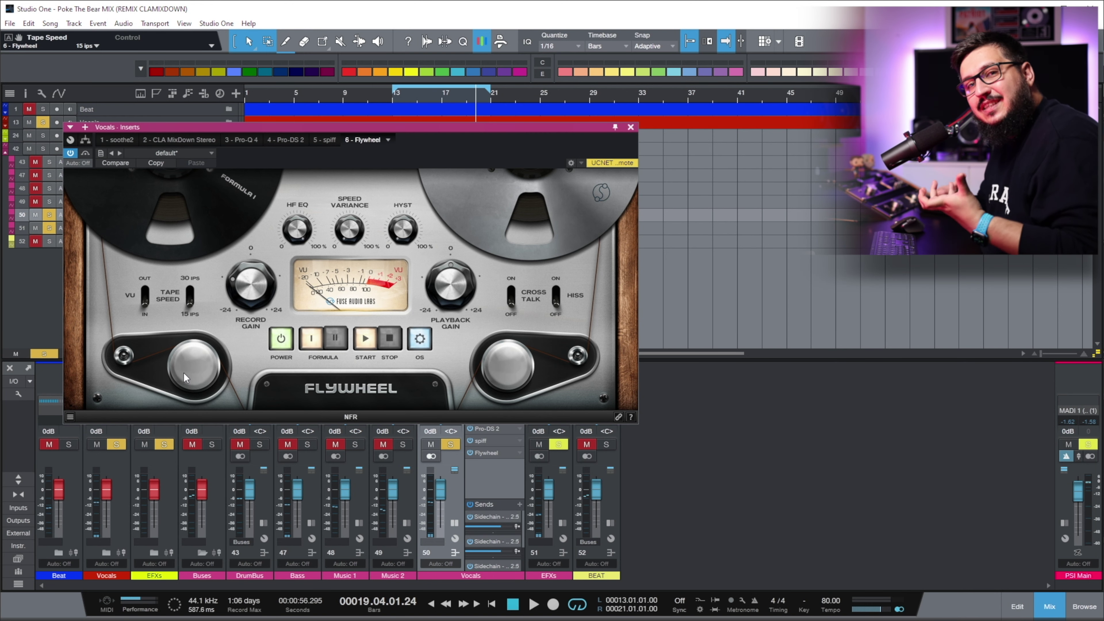
Deactivate the Flywheel insert and play a few bars of the looped vocals to hear them unprocessed
{"action": "left_click", "coordinate": [470, 453]}
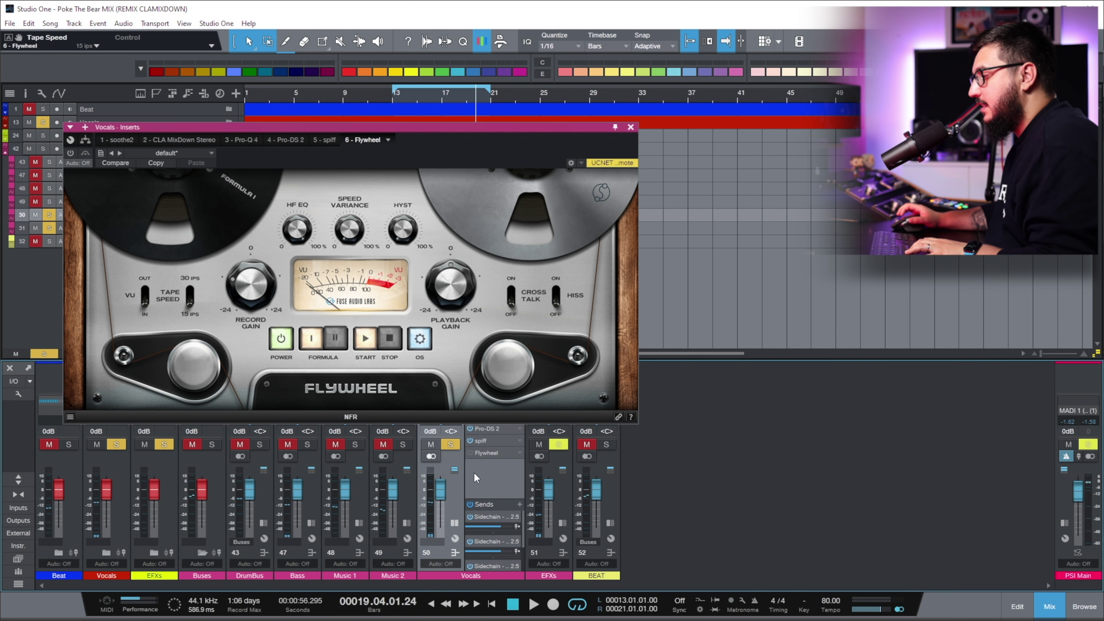
{"action": "key", "text": "space"}
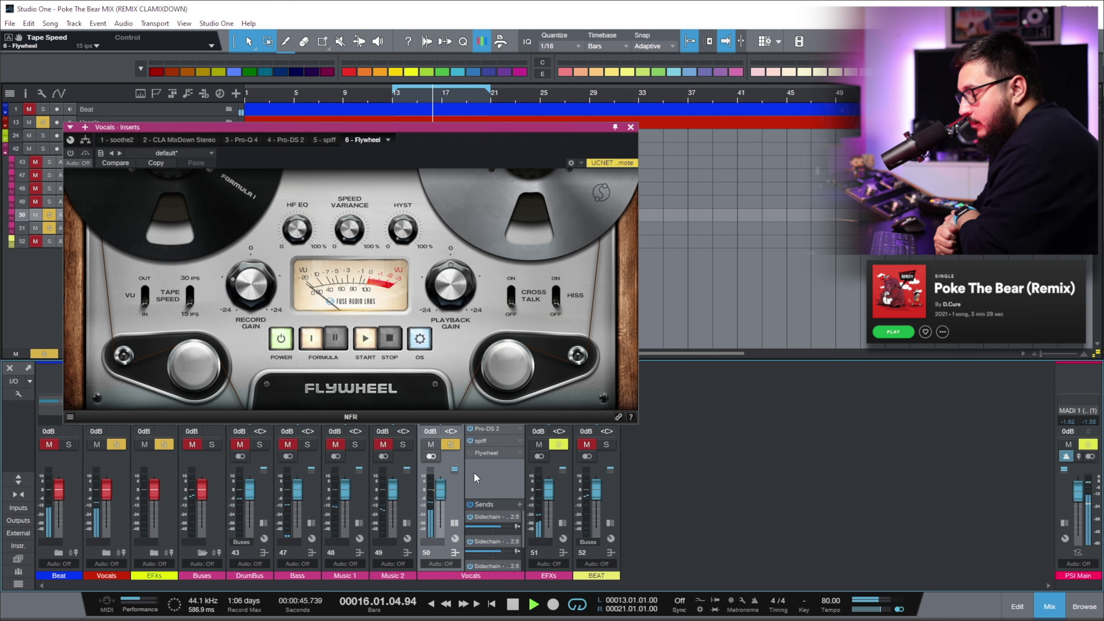
{"action": "key", "text": "space"}
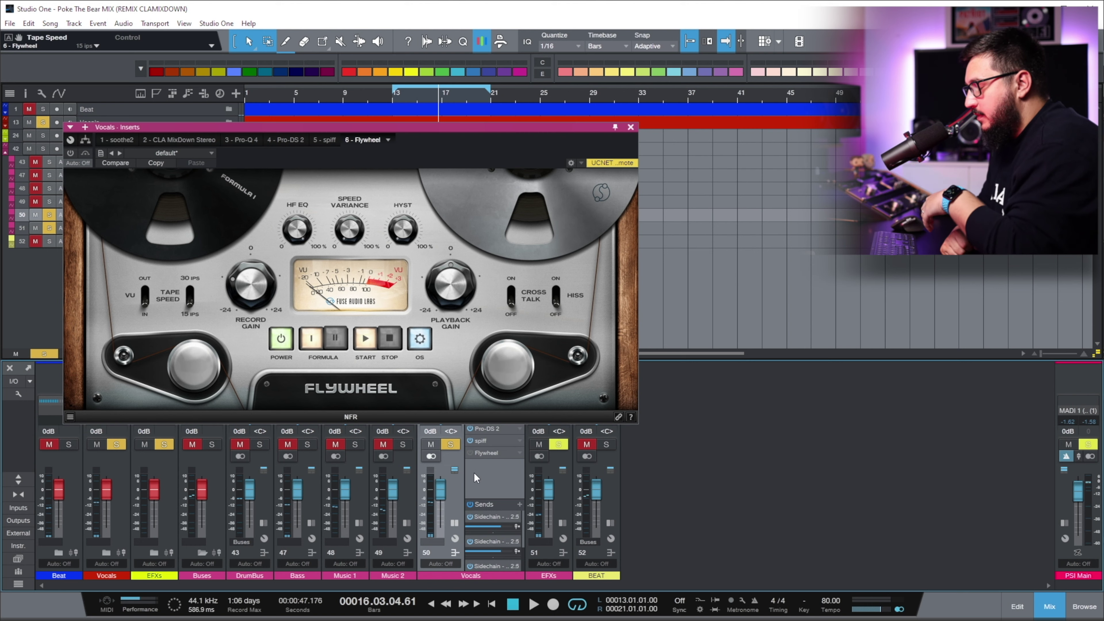
Reactivate Flywheel and compare tape speeds 30 IPS and 15 IPS repeatedly during playback, finishing on 15 IPS
{"action": "left_click", "coordinate": [469, 452]}
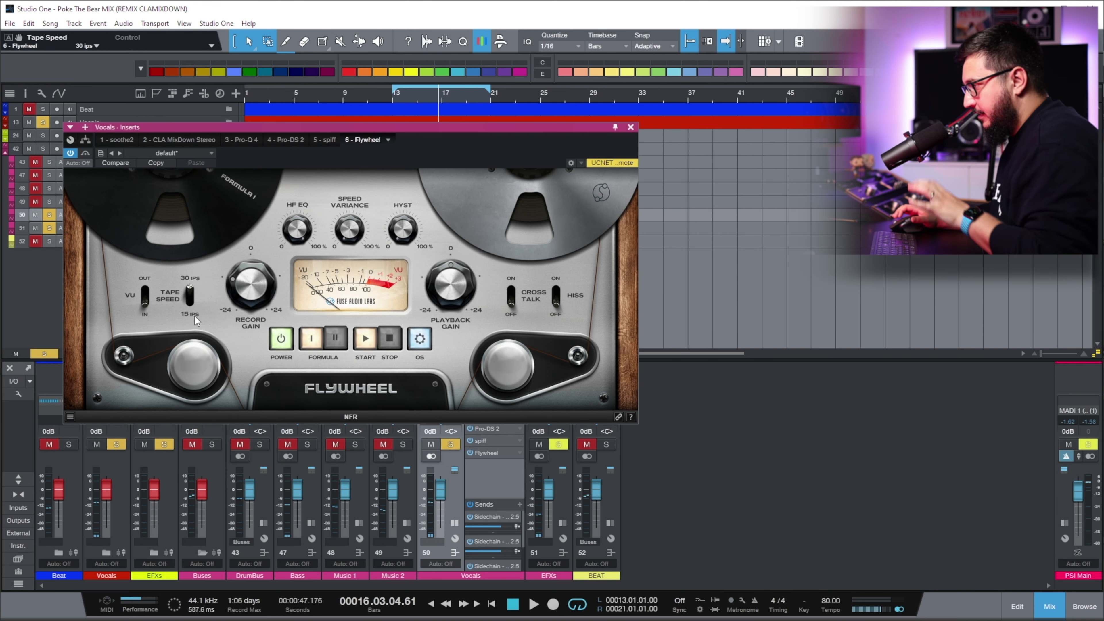
{"action": "key", "text": "space"}
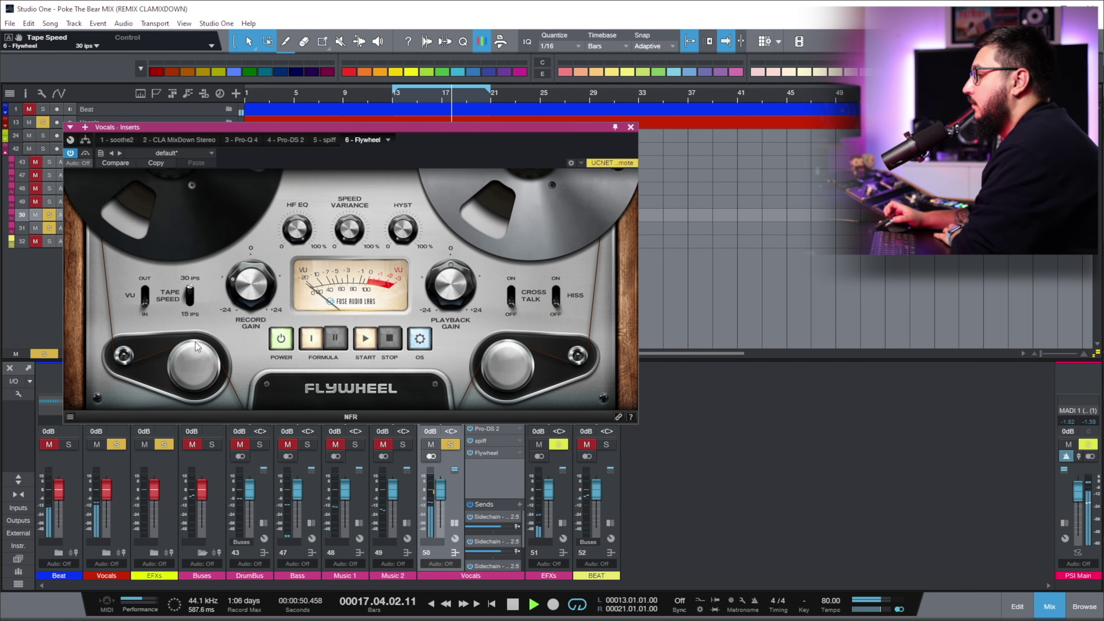
{"action": "left_click", "coordinate": [193, 301]}
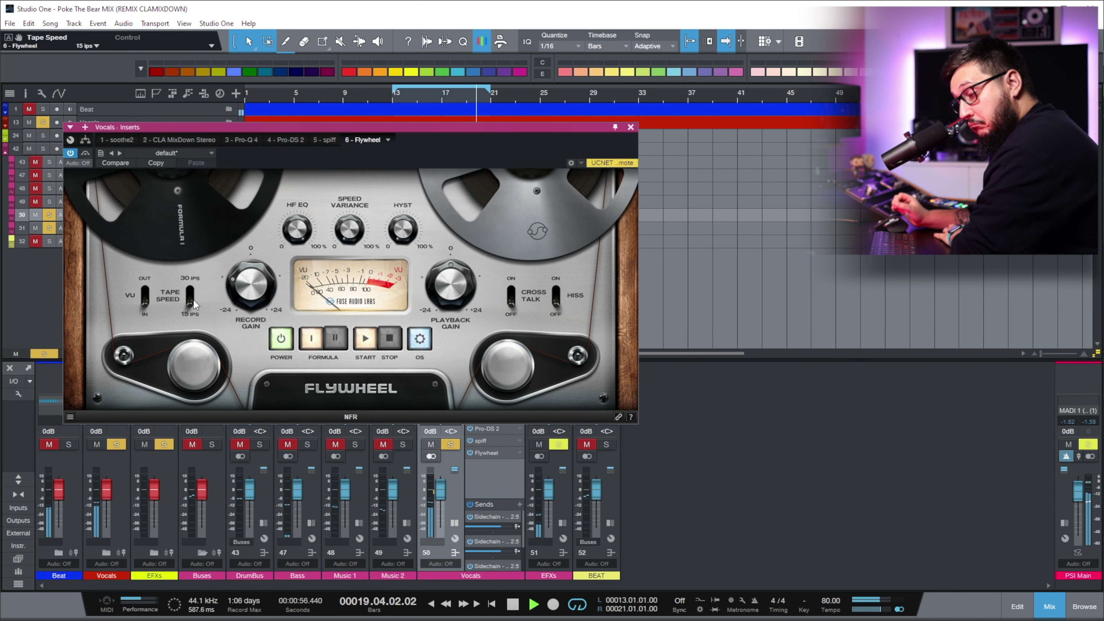
{"action": "left_click", "coordinate": [193, 300]}
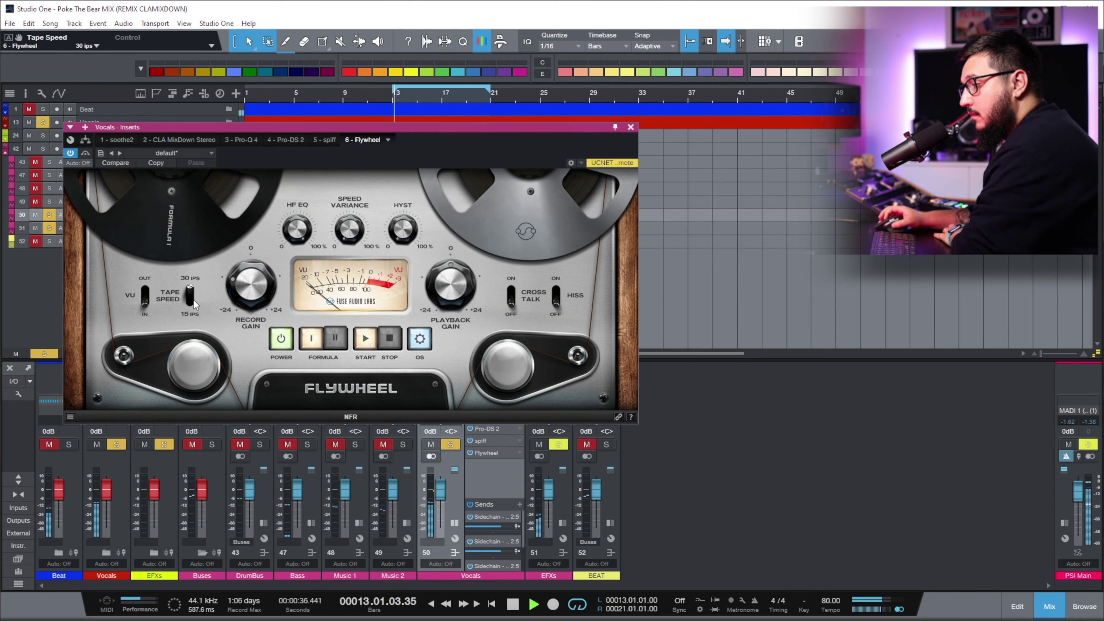
{"action": "left_click", "coordinate": [193, 301]}
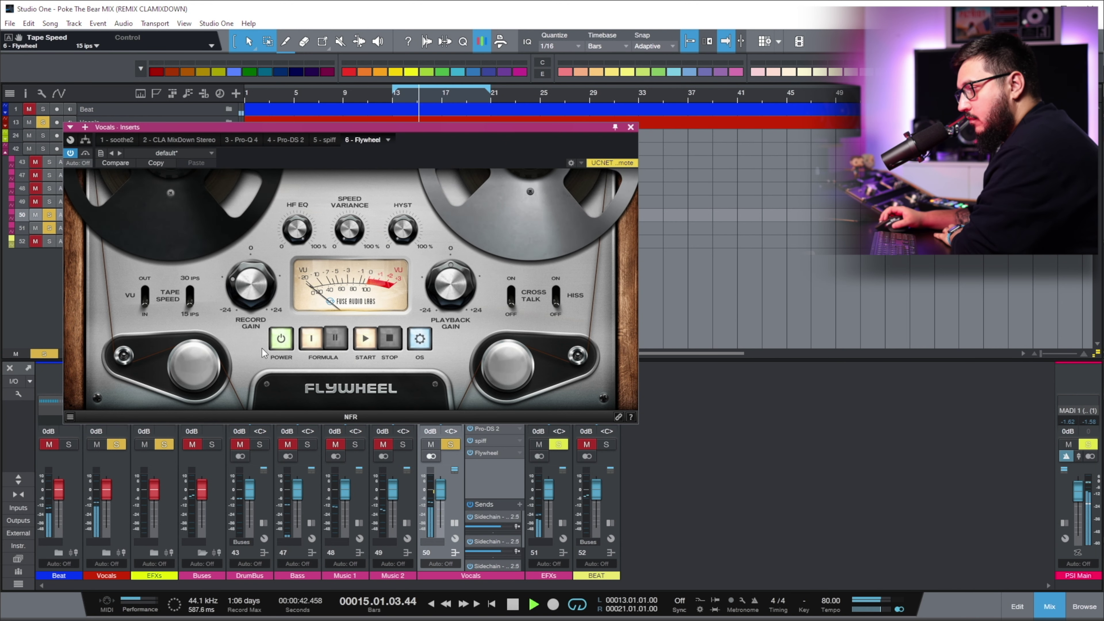
{"action": "left_click", "coordinate": [189, 294]}
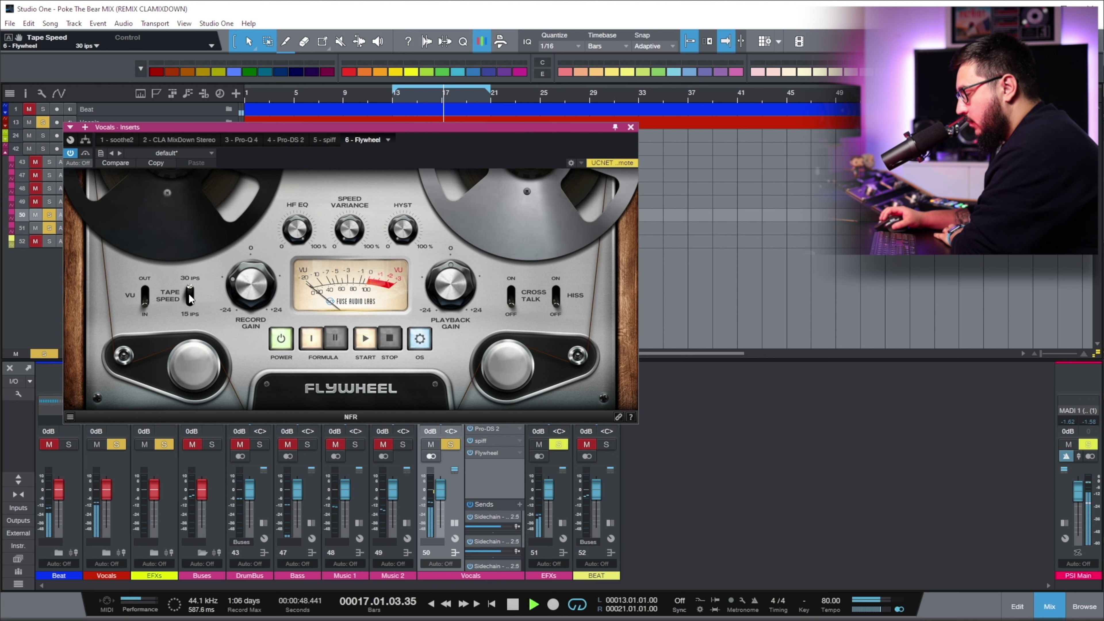
{"action": "left_click", "coordinate": [189, 294]}
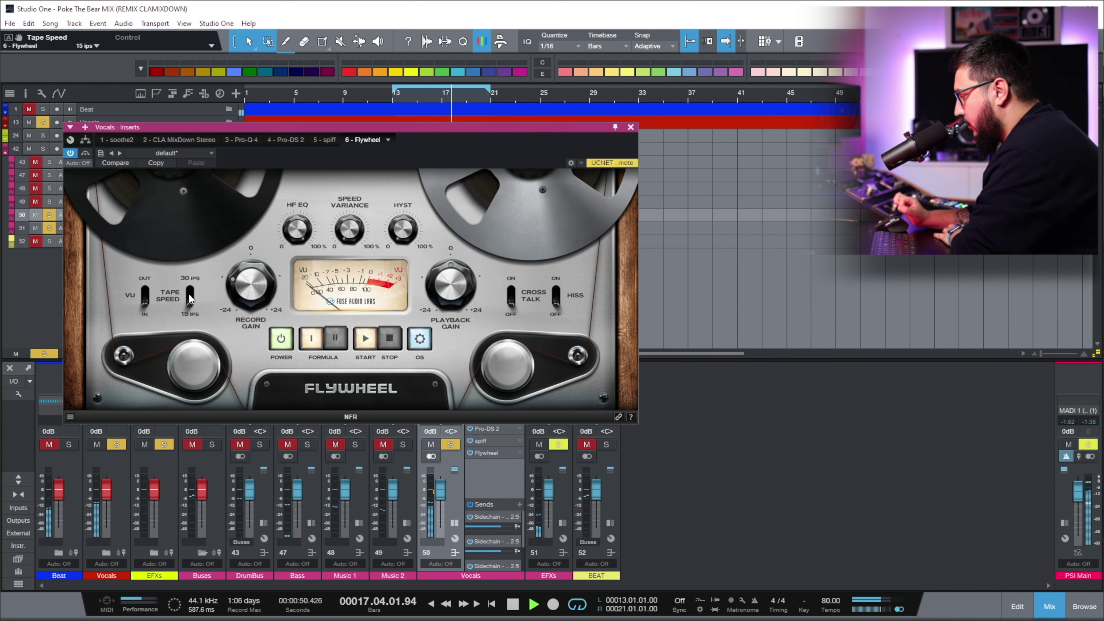
{"action": "left_click", "coordinate": [189, 295]}
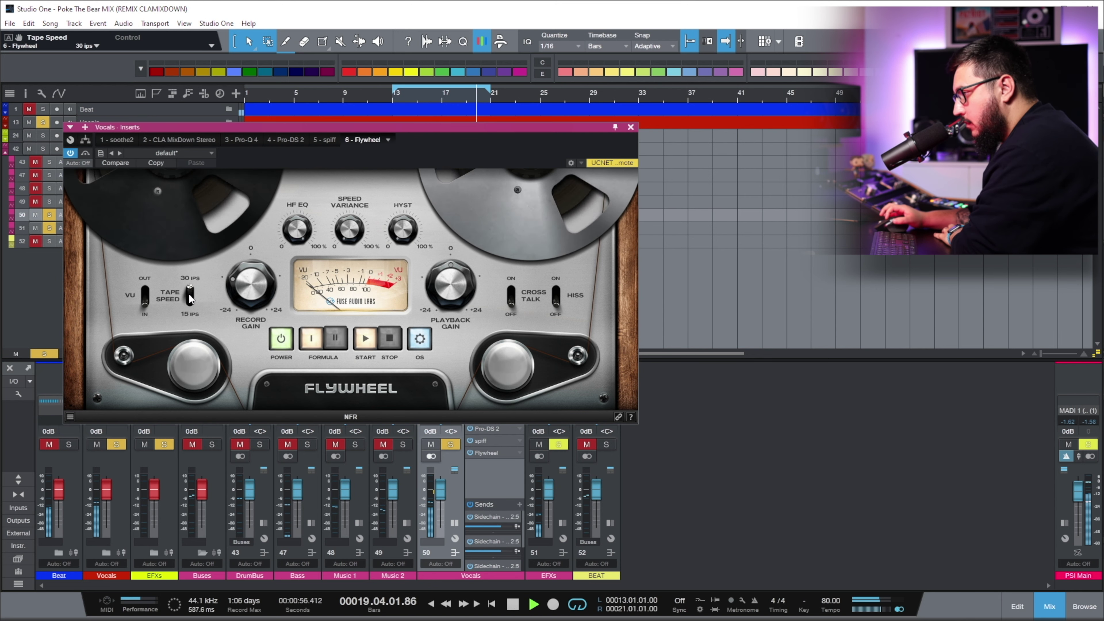
{"action": "left_click", "coordinate": [189, 296]}
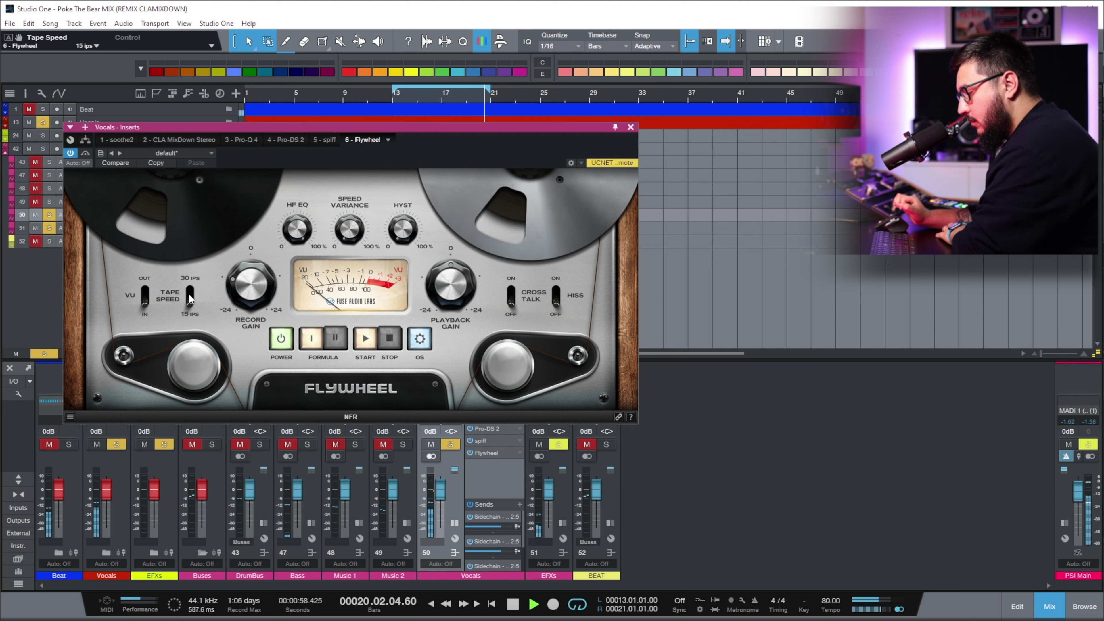
{"action": "key", "text": "space"}
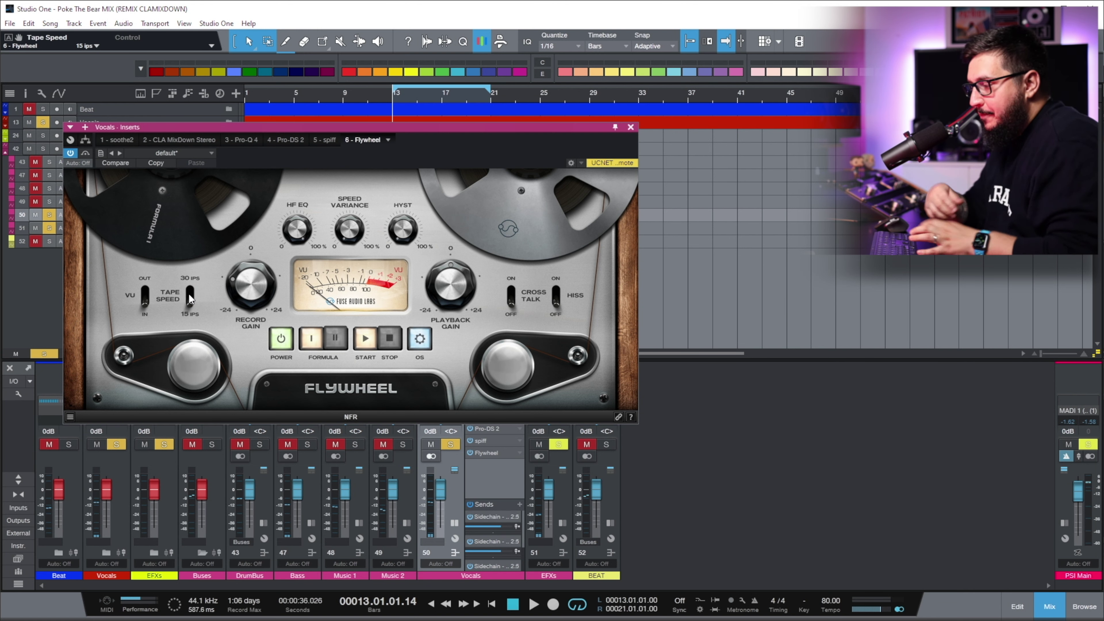
Compare tape Formula I and Formula II while the vocals play, ending on Formula II
{"action": "left_click", "coordinate": [321, 343]}
{"action": "left_click", "coordinate": [320, 344]}
{"action": "left_click", "coordinate": [314, 345]}
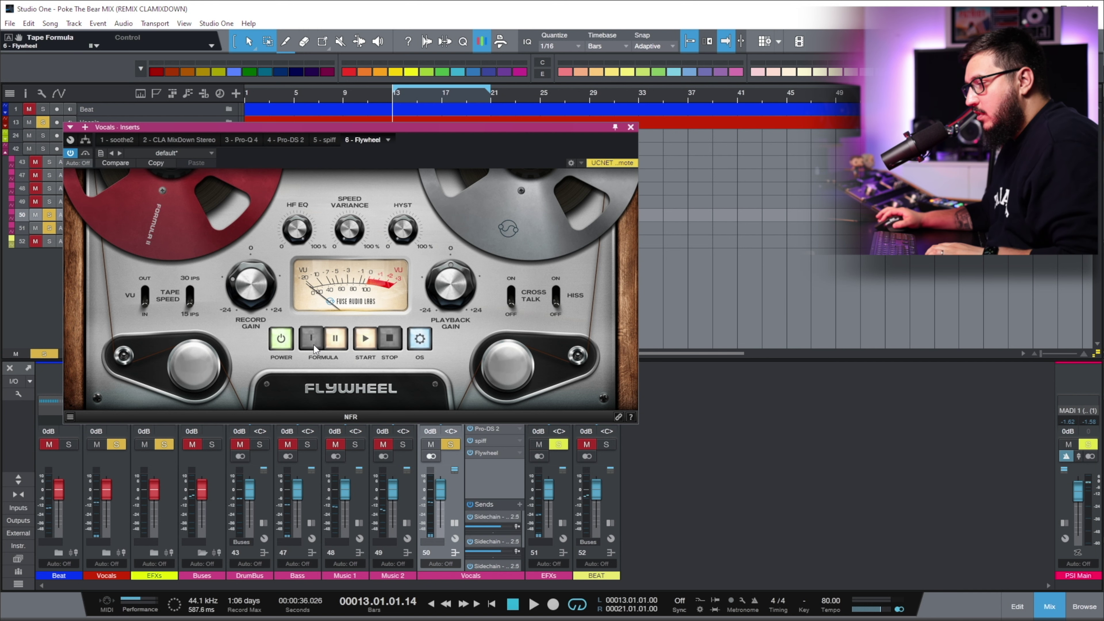
{"action": "key", "text": "space"}
{"action": "left_click", "coordinate": [306, 344]}
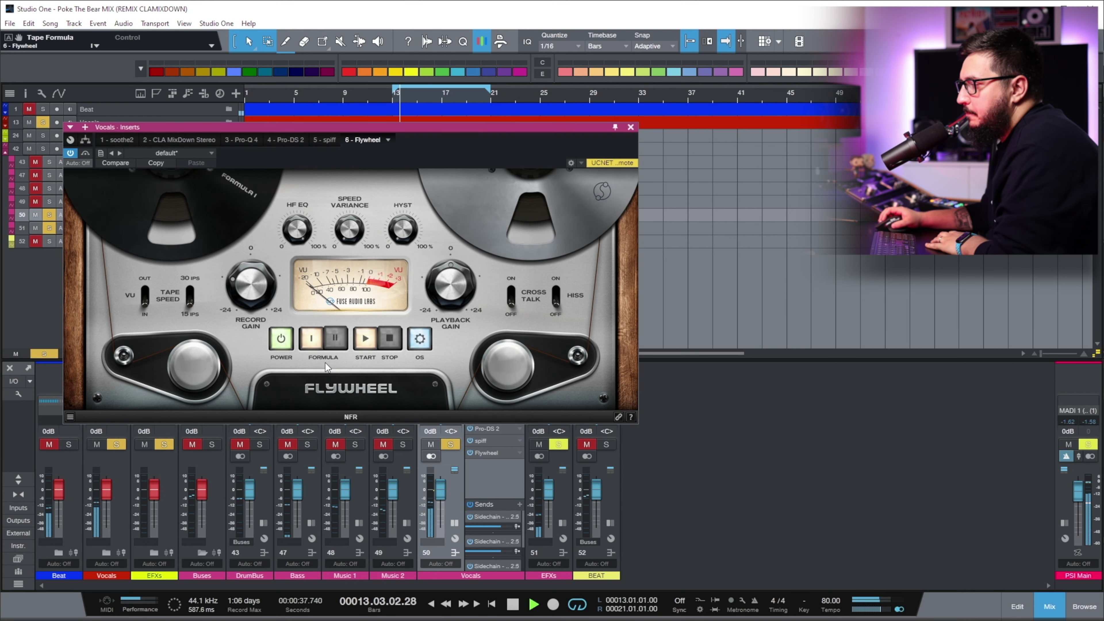
{"action": "left_click", "coordinate": [334, 343]}
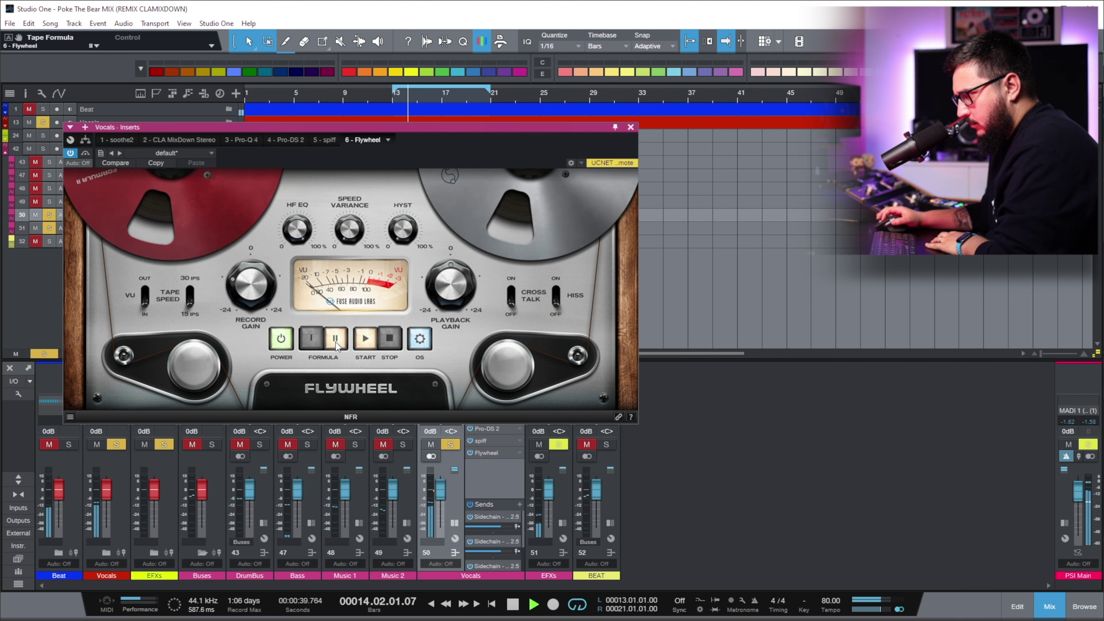
Audition 30 IPS against 15 IPS and Formula I against II, keep 15 IPS with Formula II, and stop playback
{"action": "left_click", "coordinate": [191, 299]}
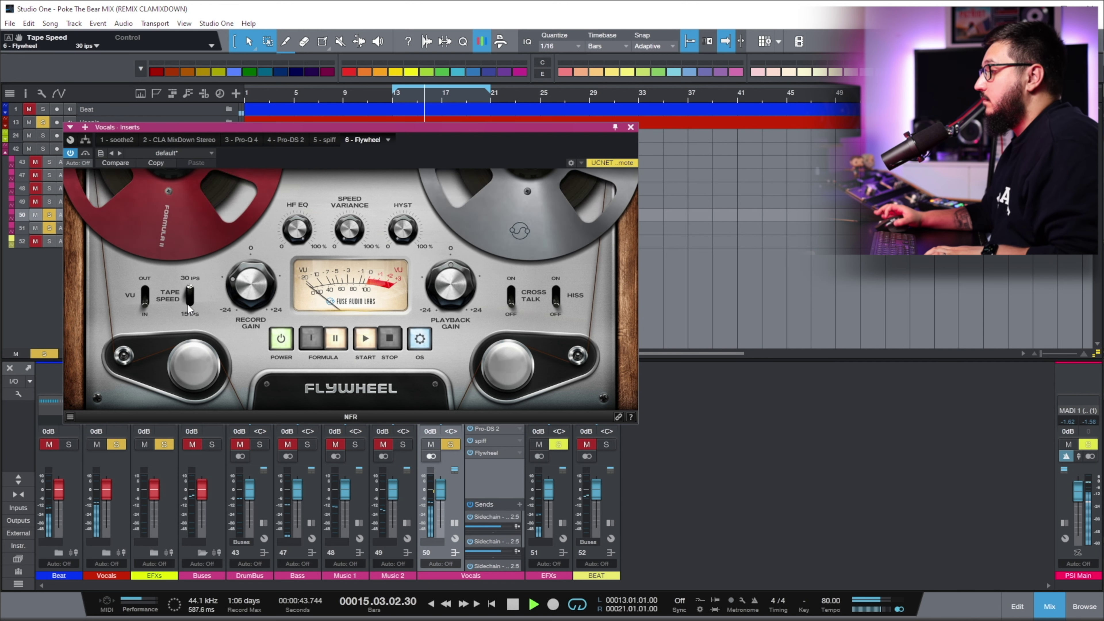
{"action": "left_click", "coordinate": [189, 300]}
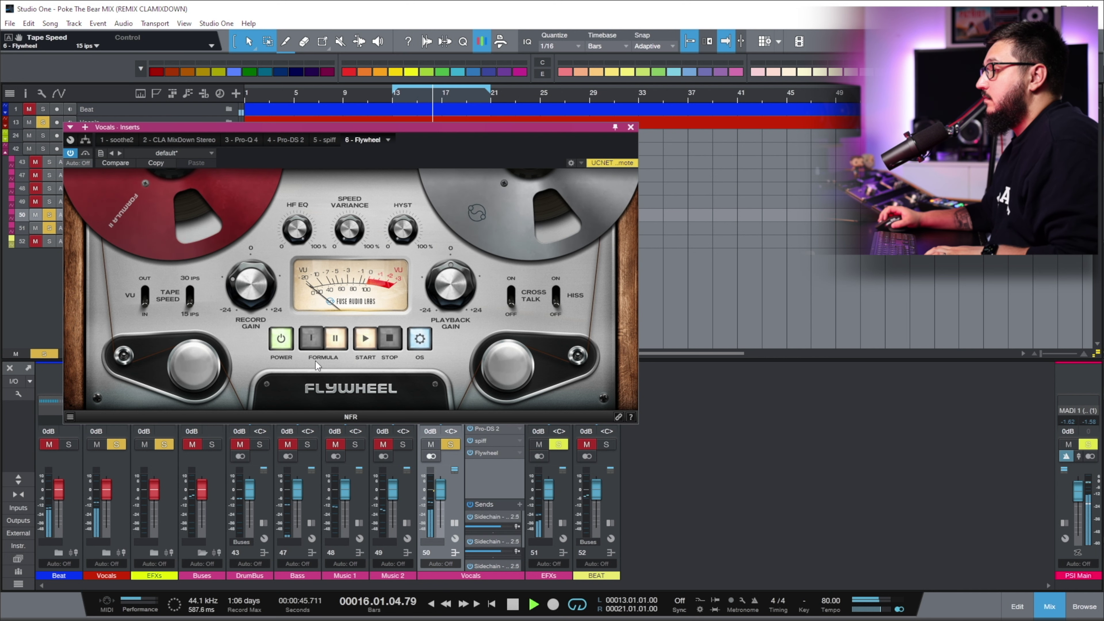
{"action": "left_click", "coordinate": [311, 337]}
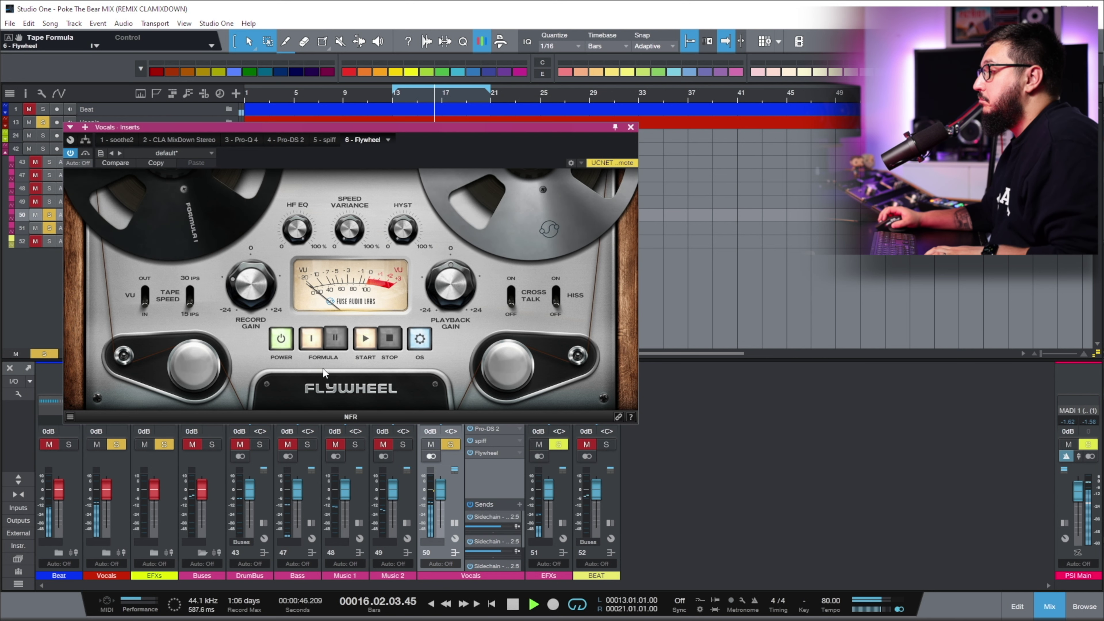
{"action": "left_click", "coordinate": [336, 341]}
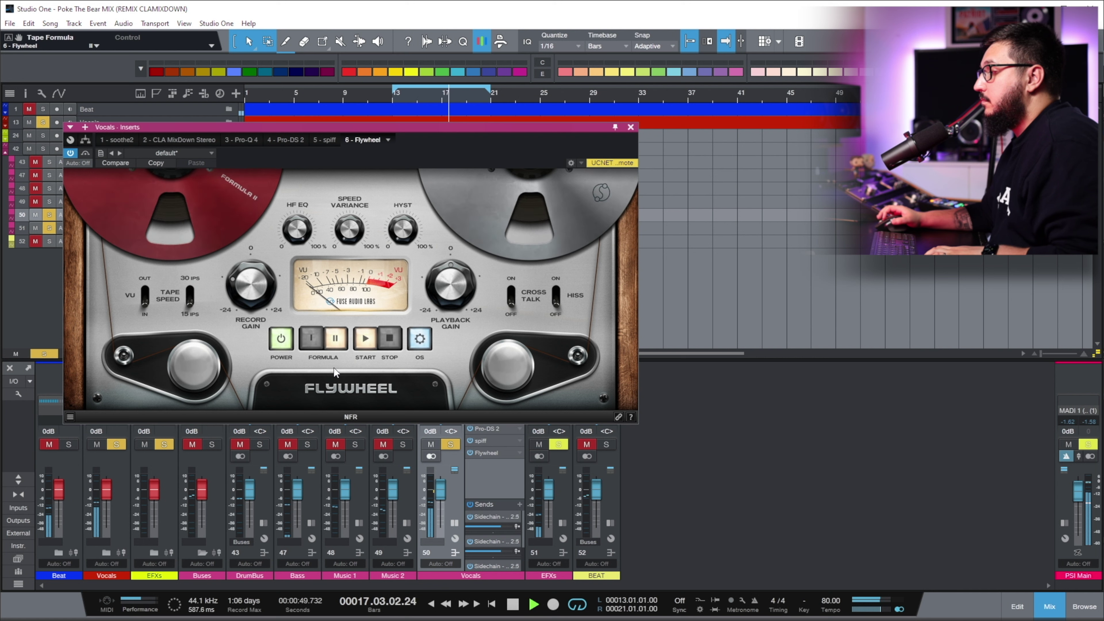
{"action": "key", "text": "space"}
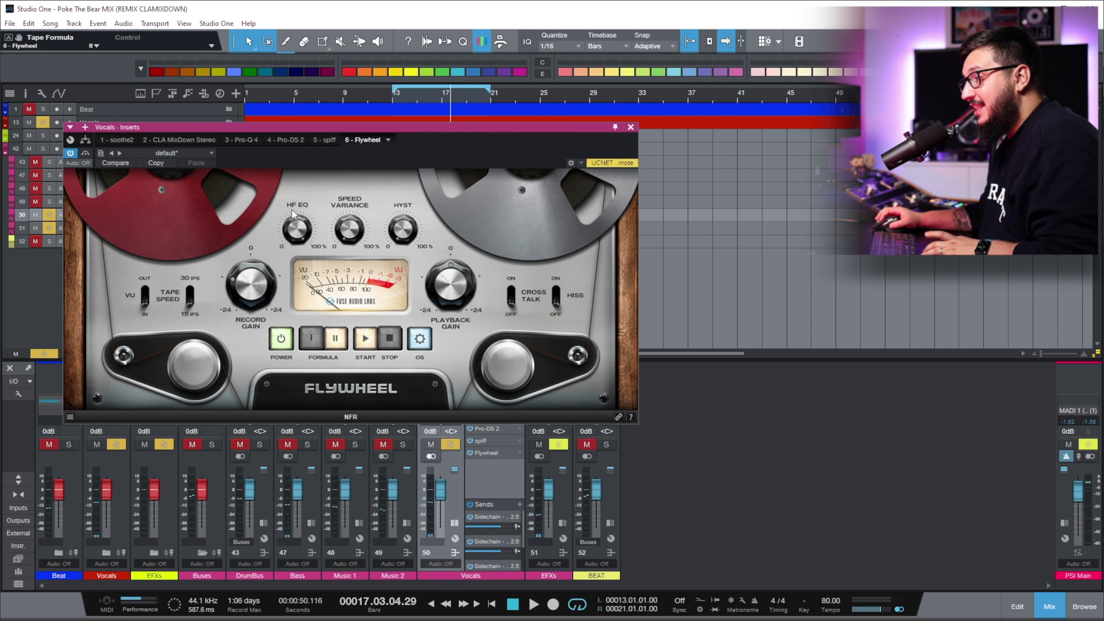
Sweep Flywheel's HF EQ between 0% and 100%, settle on 66% during playback, and compare against the bypassed signal
{"action": "left_click_drag", "start_coordinate": [292, 209], "coordinate": [275, 396]}
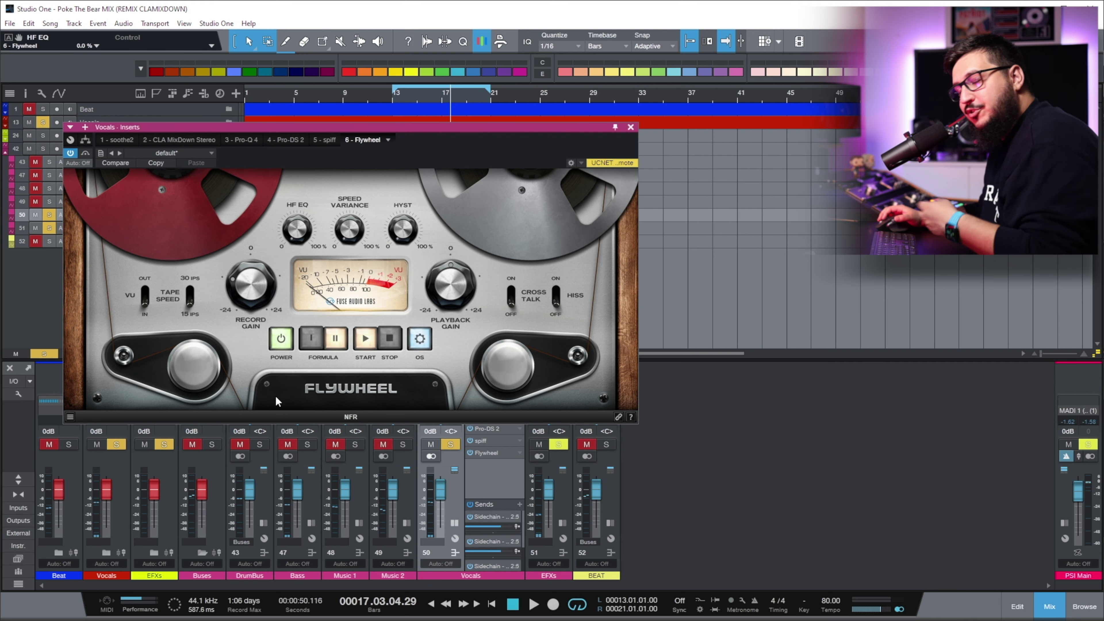
{"action": "left_click_drag", "start_coordinate": [276, 395], "coordinate": [288, 275]}
{"action": "key", "text": "space"}
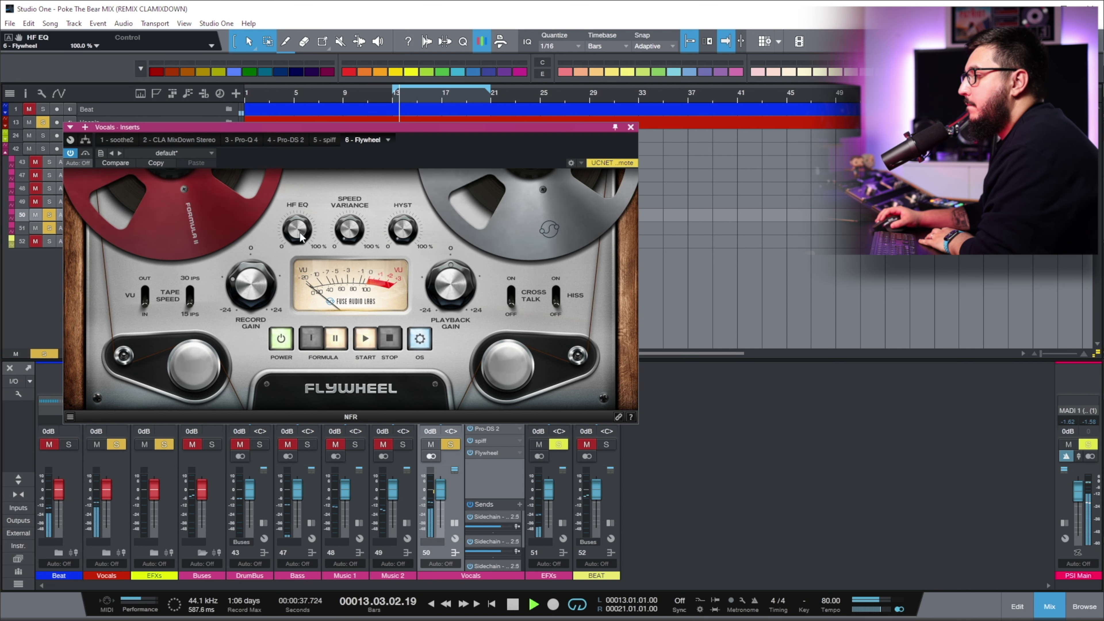
{"action": "left_click_drag", "start_coordinate": [292, 238], "coordinate": [319, 177]}
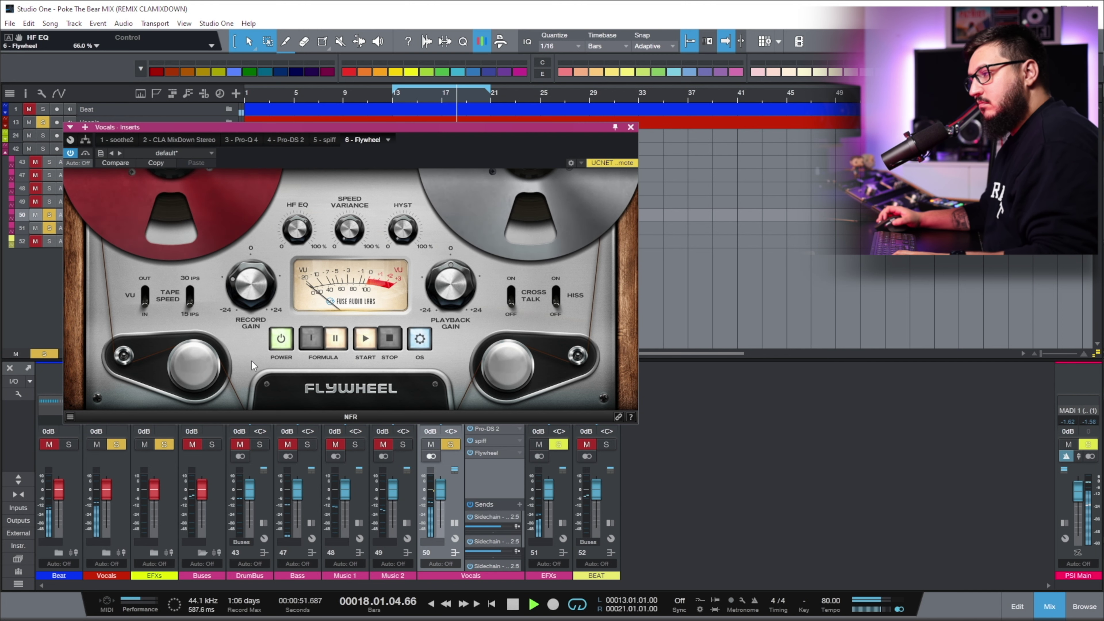
{"action": "left_click", "coordinate": [85, 153]}
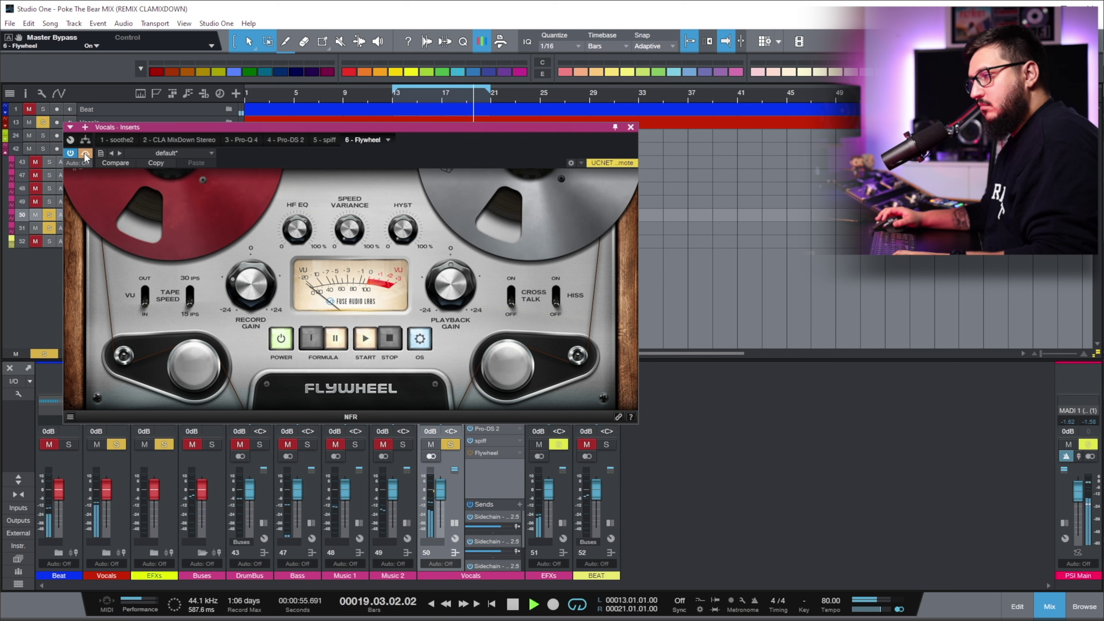
{"action": "left_click", "coordinate": [85, 154]}
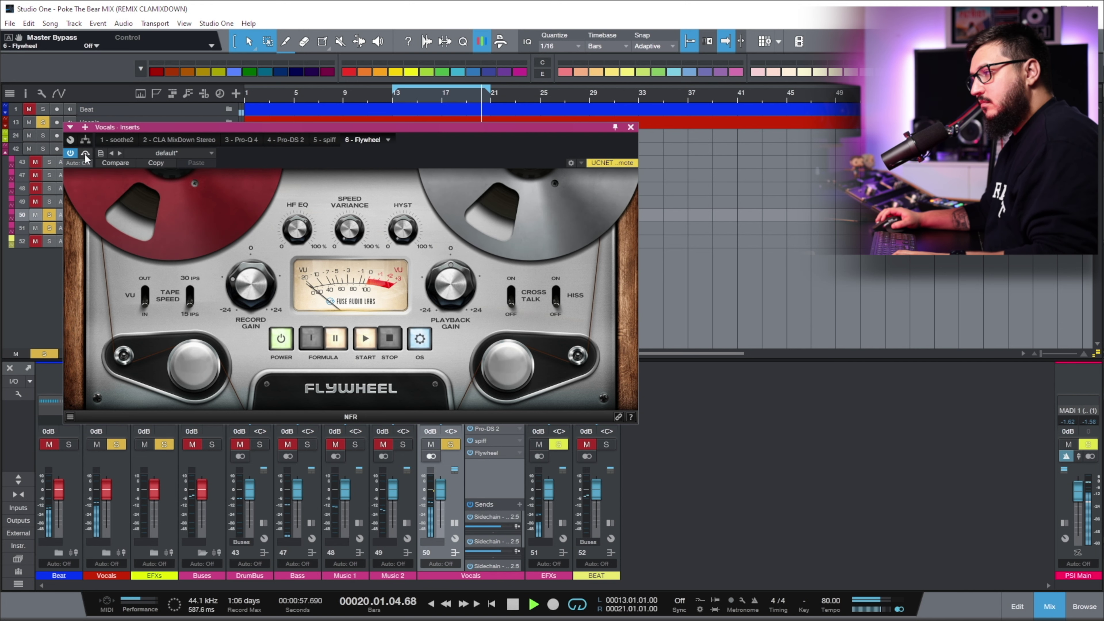
Set Flywheel to 15 IPS and Formula I during playback, and switch its power off and back on to compare
{"action": "mouse_move", "coordinate": [307, 235]}
{"action": "left_click_drag", "start_coordinate": [307, 234], "coordinate": [311, 232]}
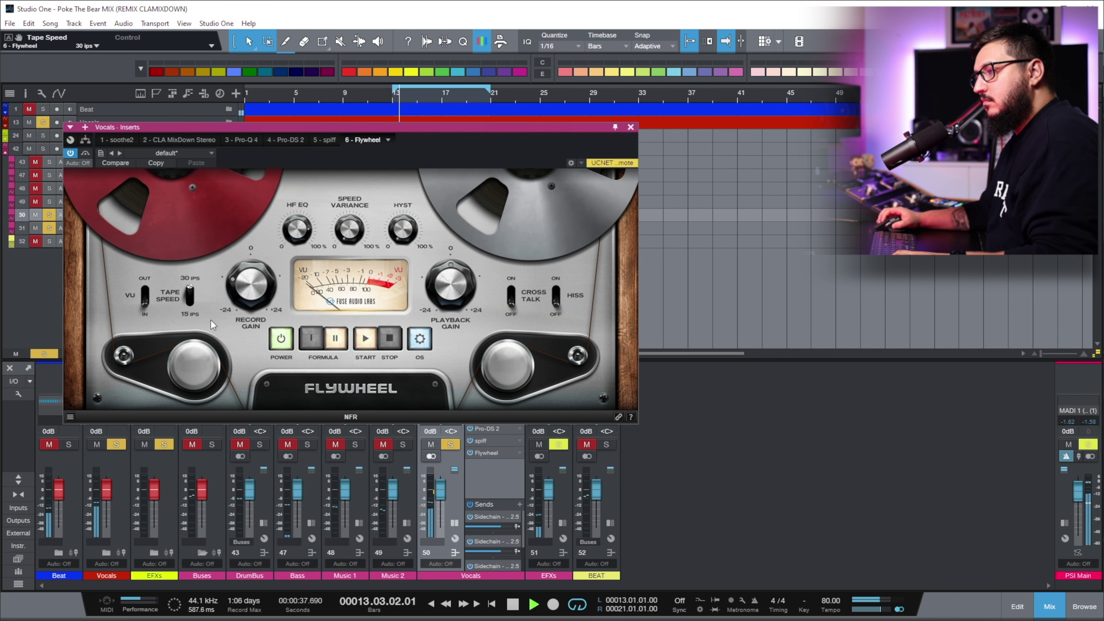
{"action": "left_click", "coordinate": [192, 304]}
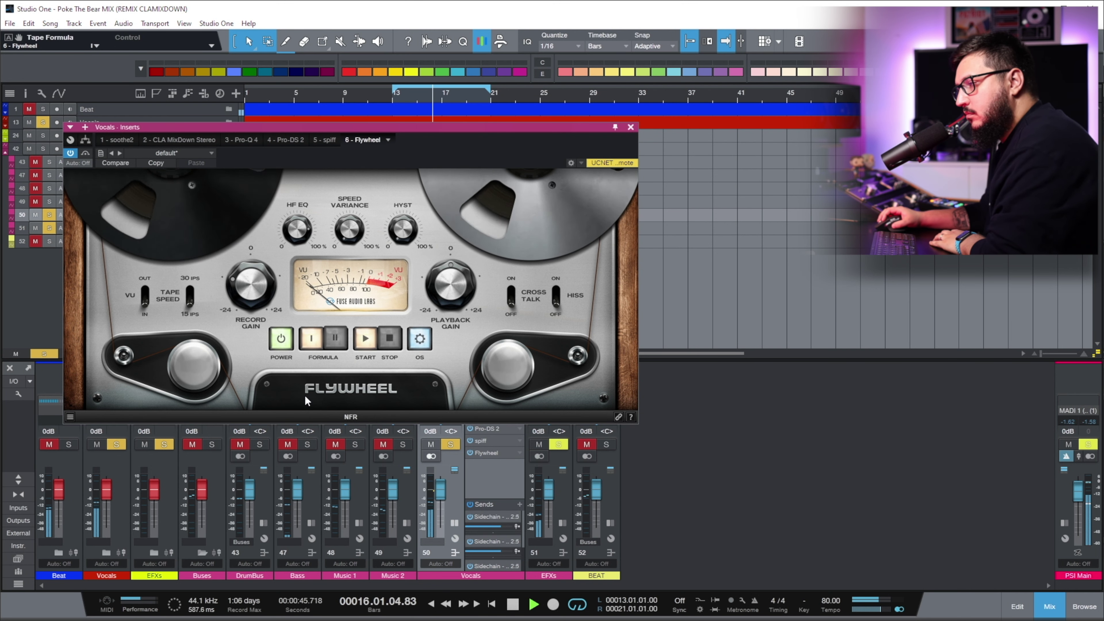
{"action": "left_click", "coordinate": [283, 339]}
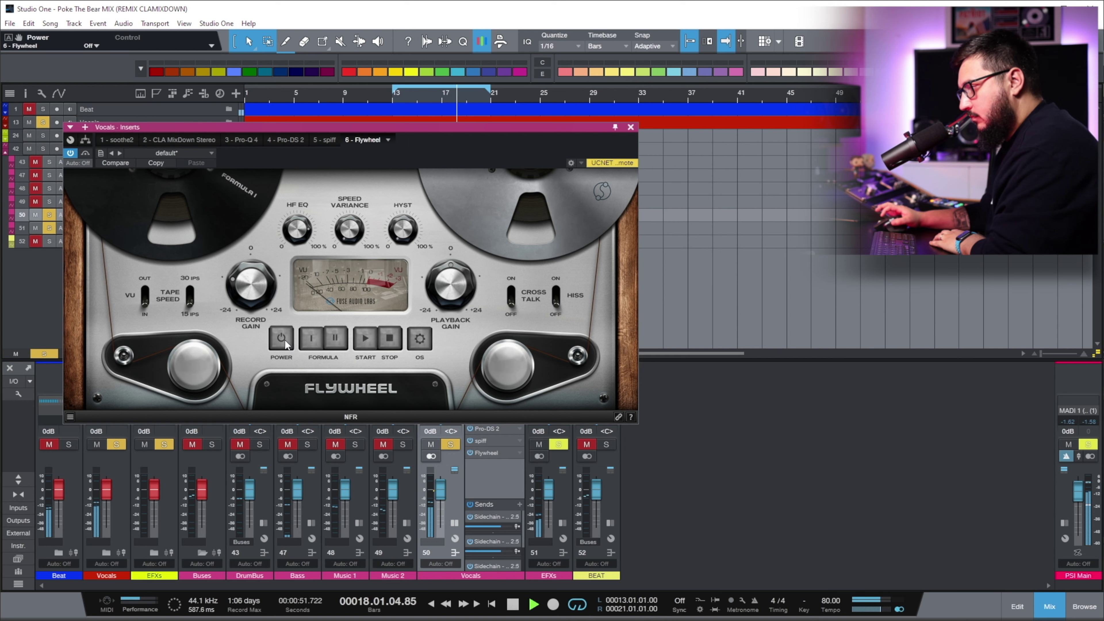
{"action": "left_click", "coordinate": [285, 339]}
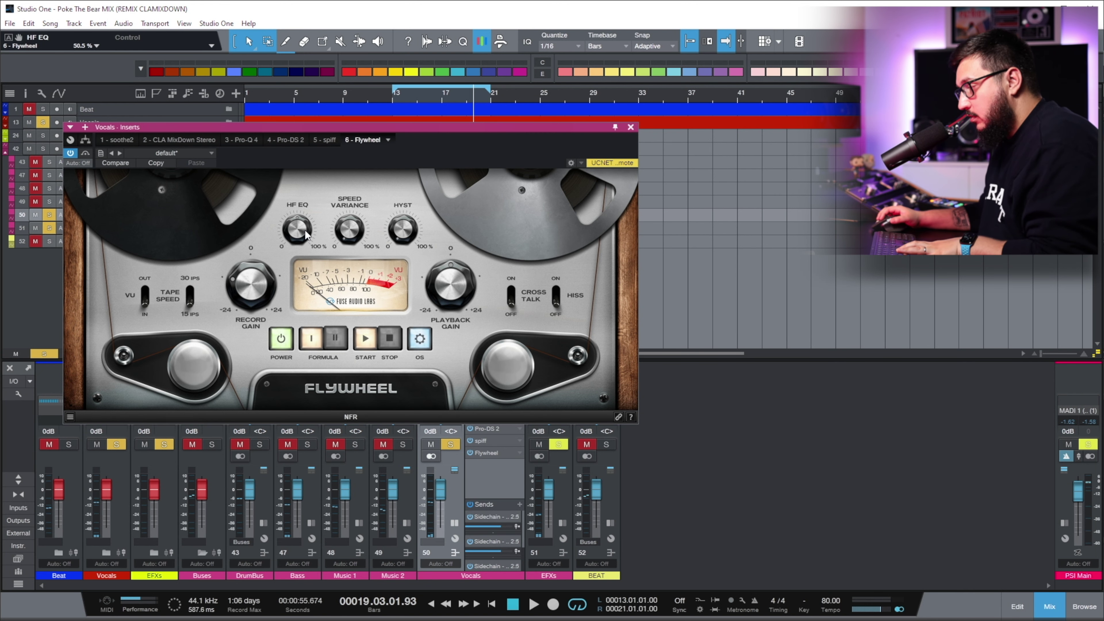
While the vocals play, lower HF EQ to 37%, then push Record Gain to 20.9 dB and bring it down to 6.2 dB
{"action": "key", "text": "space"}
{"action": "scroll", "coordinate": [303, 233], "scroll_direction": "down", "scroll_amount": 5}
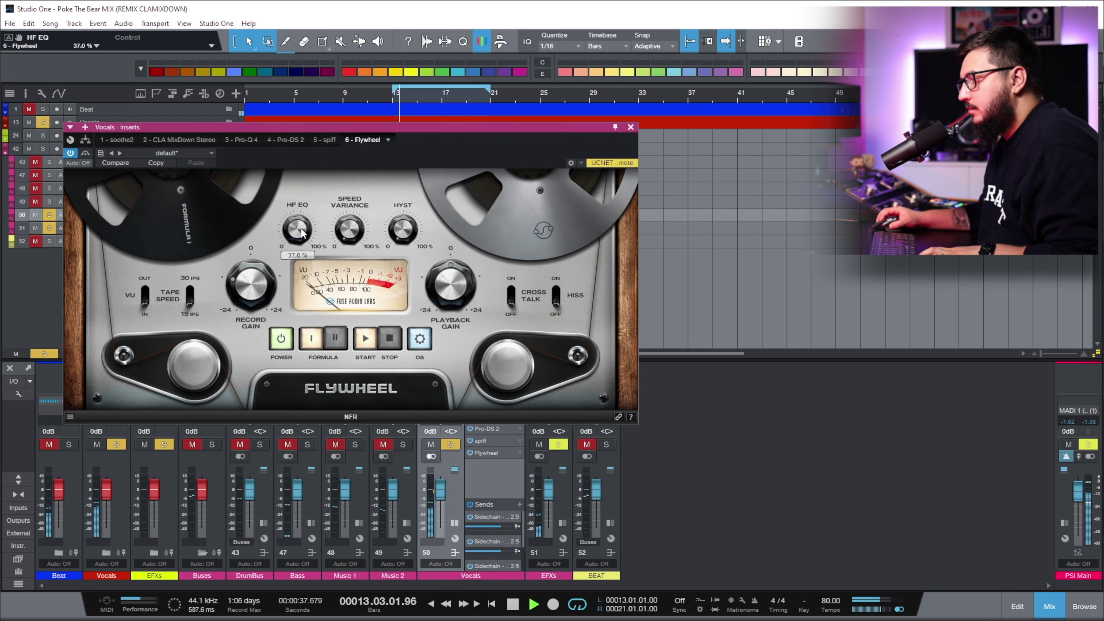
{"action": "scroll", "coordinate": [263, 252], "scroll_direction": "up", "scroll_amount": 5}
{"action": "scroll", "coordinate": [263, 252], "scroll_direction": "up", "scroll_amount": 10}
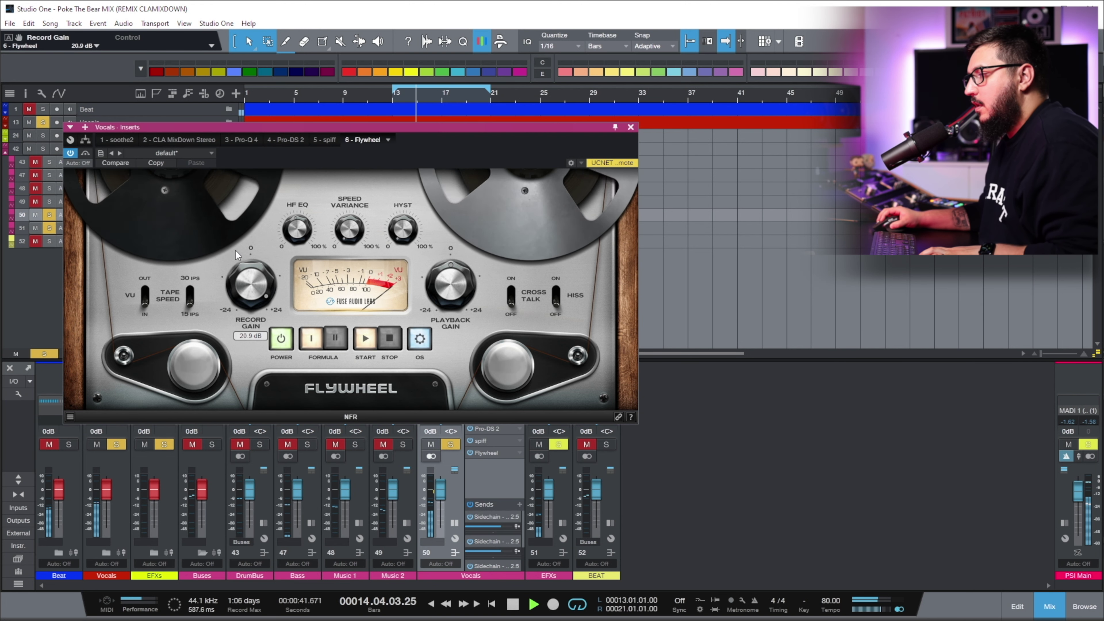
{"action": "scroll", "coordinate": [235, 301], "scroll_direction": "down", "scroll_amount": 7}
{"action": "scroll", "coordinate": [235, 302], "scroll_direction": "down", "scroll_amount": 4}
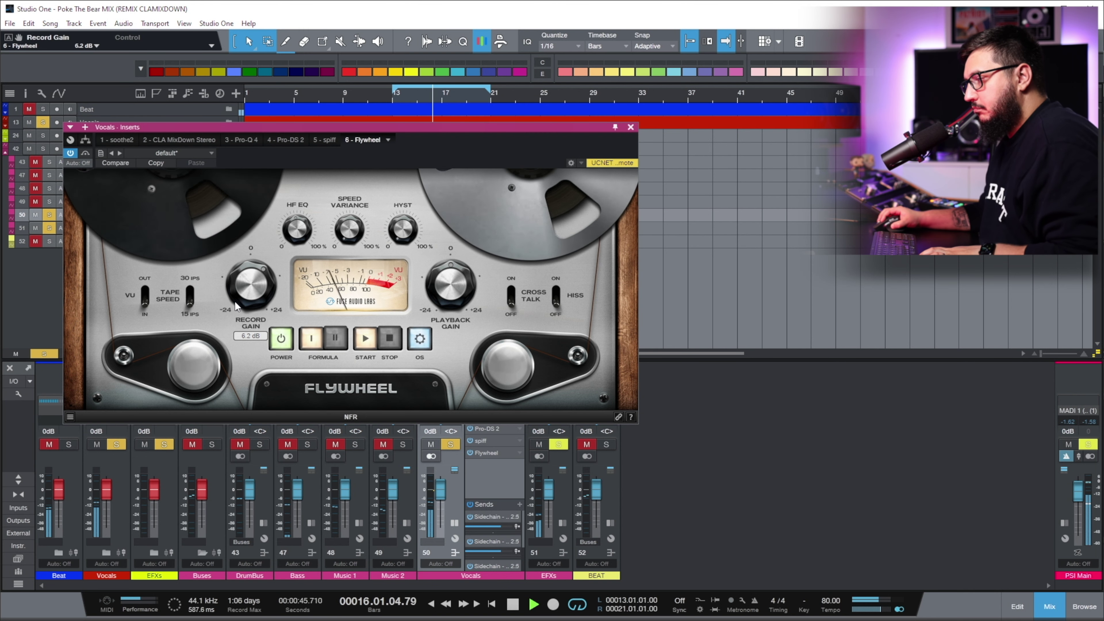
Raise HF EQ to 68% while the vocals play, and compare 30 IPS against 15 IPS, ending on 15 IPS
{"action": "mouse_move", "coordinate": [309, 222]}
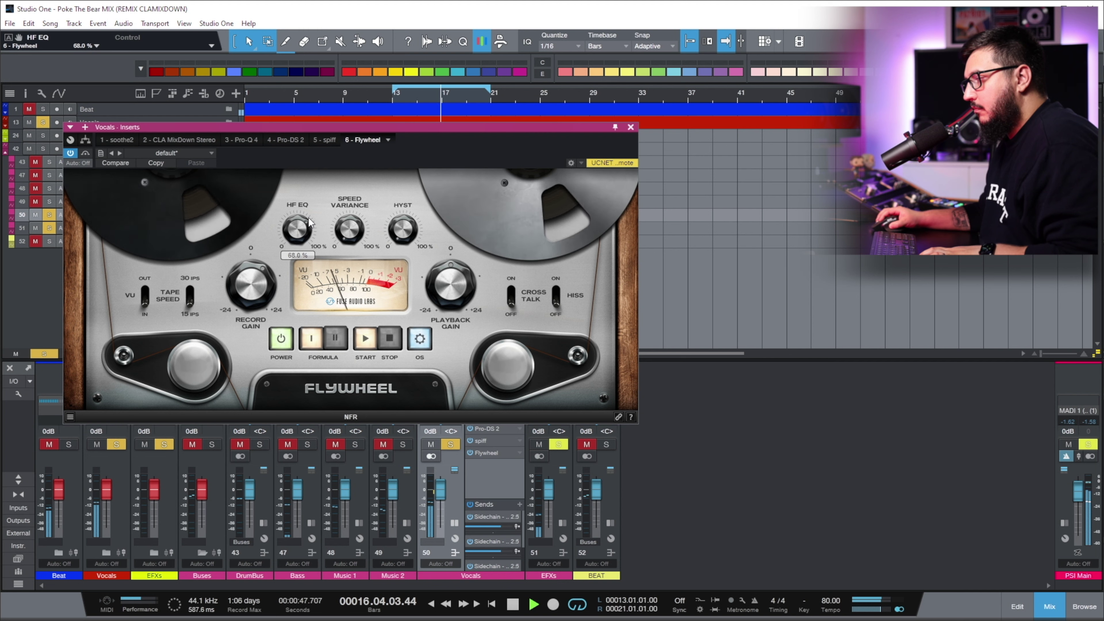
{"action": "left_click", "coordinate": [191, 291]}
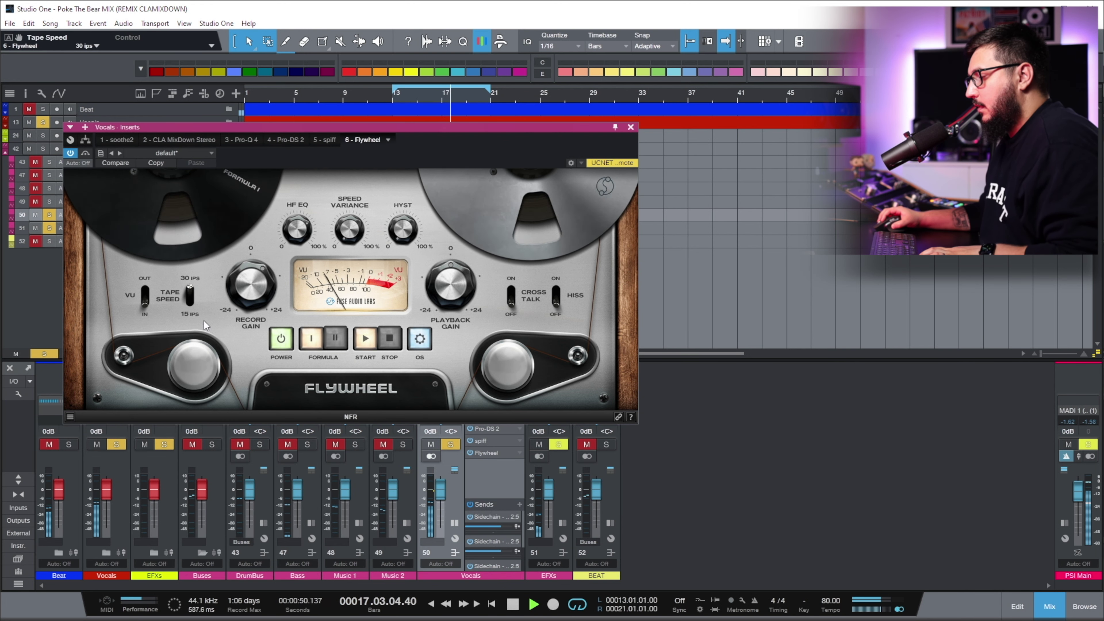
{"action": "left_click", "coordinate": [191, 303]}
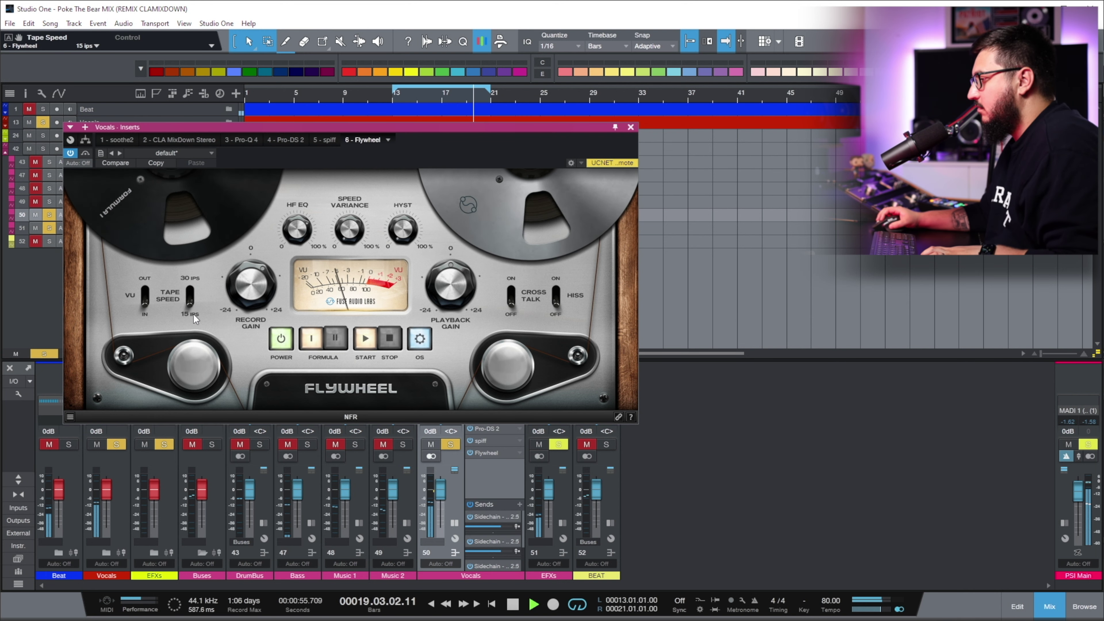
Switch the tape to Formula II with hysteresis at 0%, and compare the result with the plugin power off and on
{"action": "left_click", "coordinate": [335, 339]}
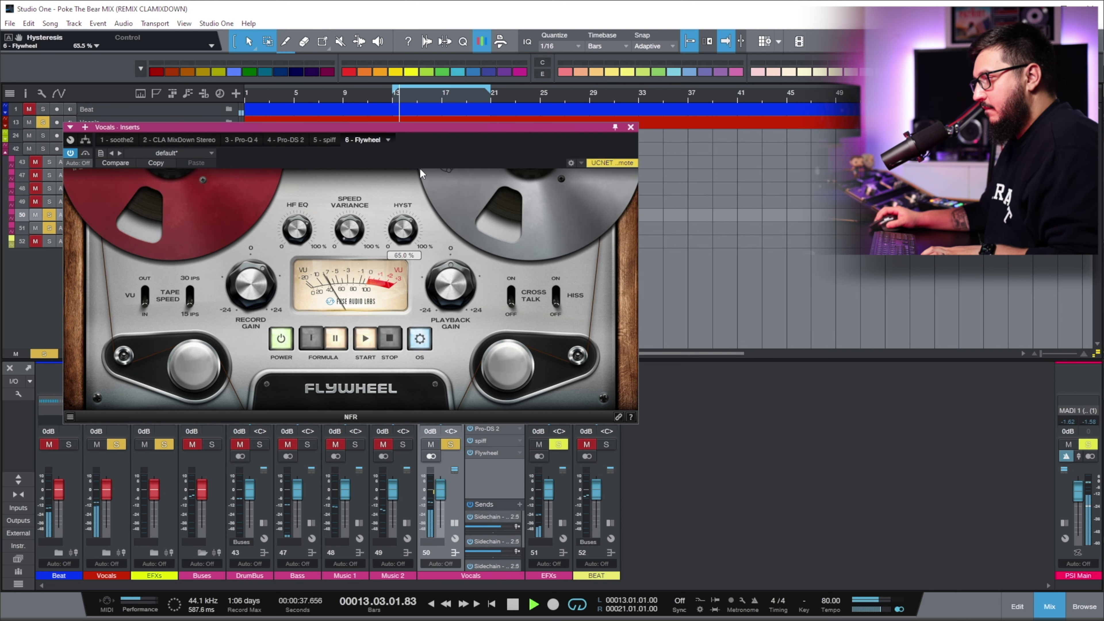
{"action": "scroll", "coordinate": [411, 225], "scroll_direction": "down", "scroll_amount": 10}
{"action": "scroll", "coordinate": [411, 224], "scroll_direction": "down", "scroll_amount": 3}
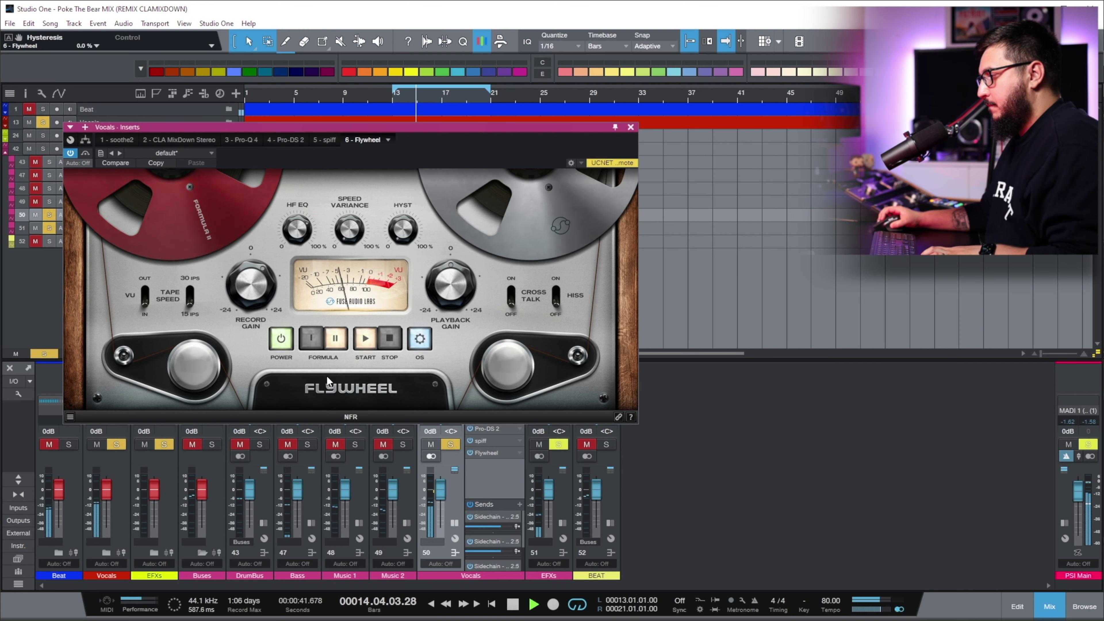
{"action": "left_click", "coordinate": [286, 345]}
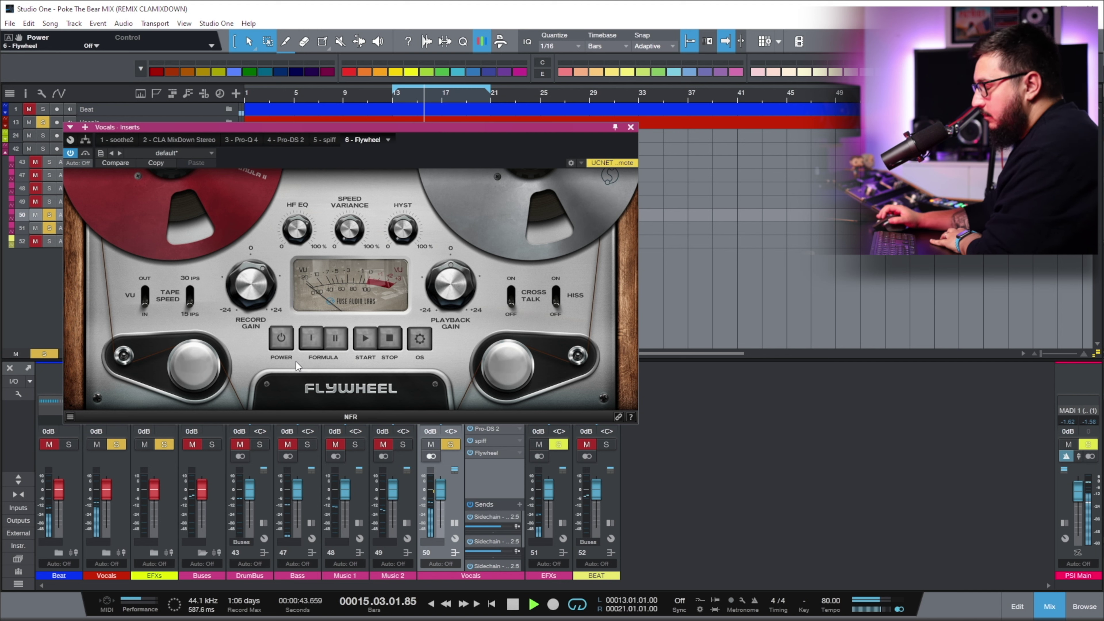
{"action": "left_click", "coordinate": [286, 340]}
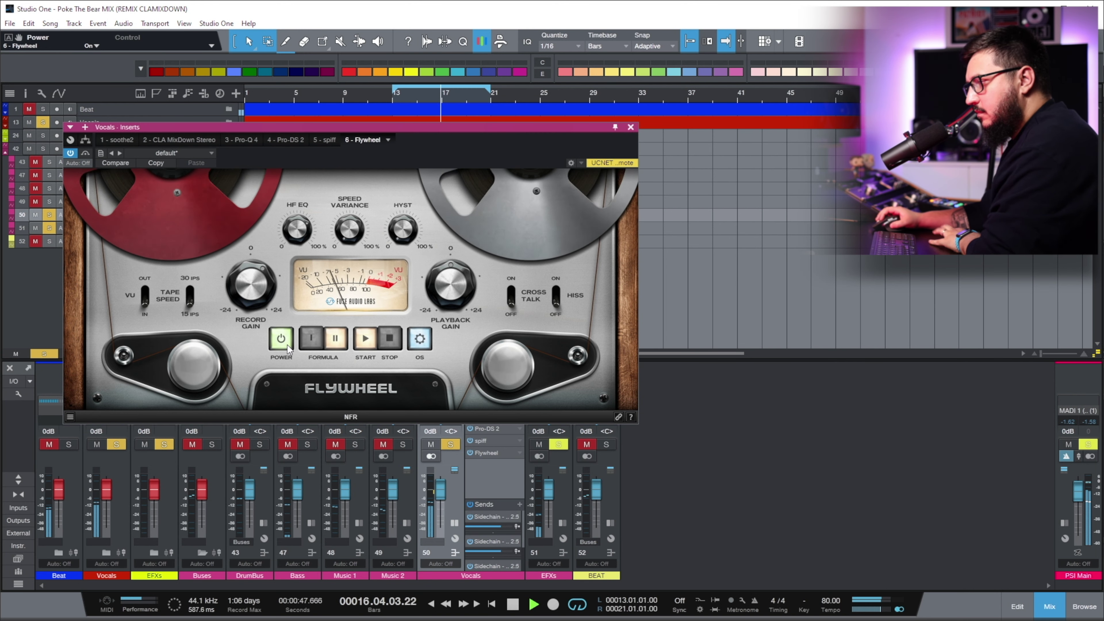
Raise HF EQ to 92% during playback, and audition 30 IPS before returning the tape speed to 15 IPS
{"action": "mouse_move", "coordinate": [298, 228]}
{"action": "scroll", "coordinate": [297, 228], "scroll_direction": "up", "scroll_amount": 3}
{"action": "scroll", "coordinate": [299, 232], "scroll_direction": "up", "scroll_amount": 2}
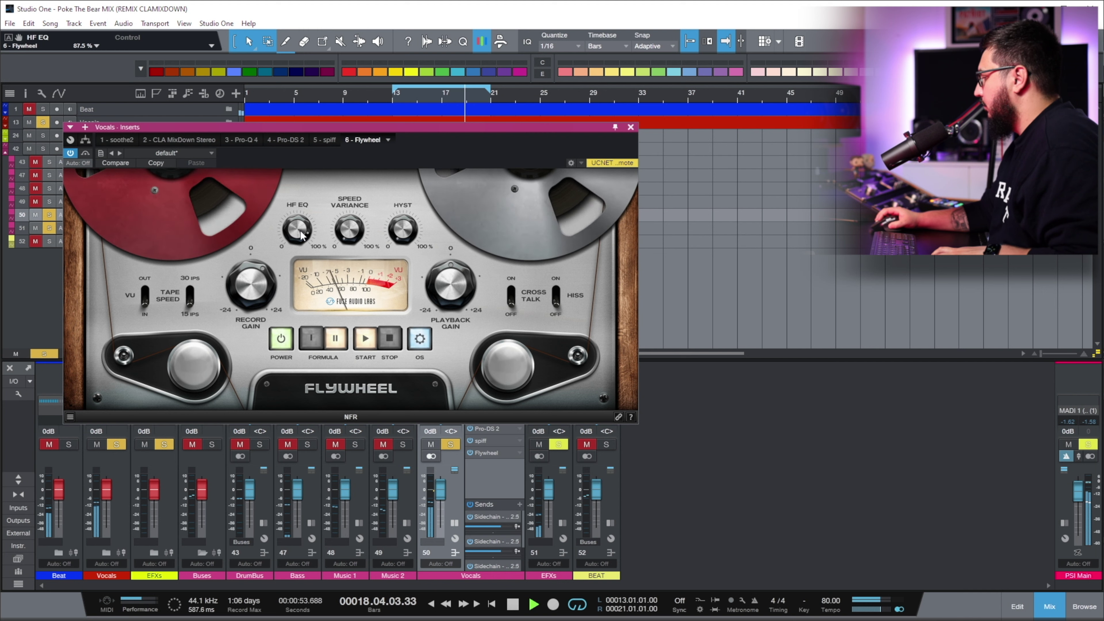
{"action": "scroll", "coordinate": [303, 231], "scroll_direction": "up", "scroll_amount": 3}
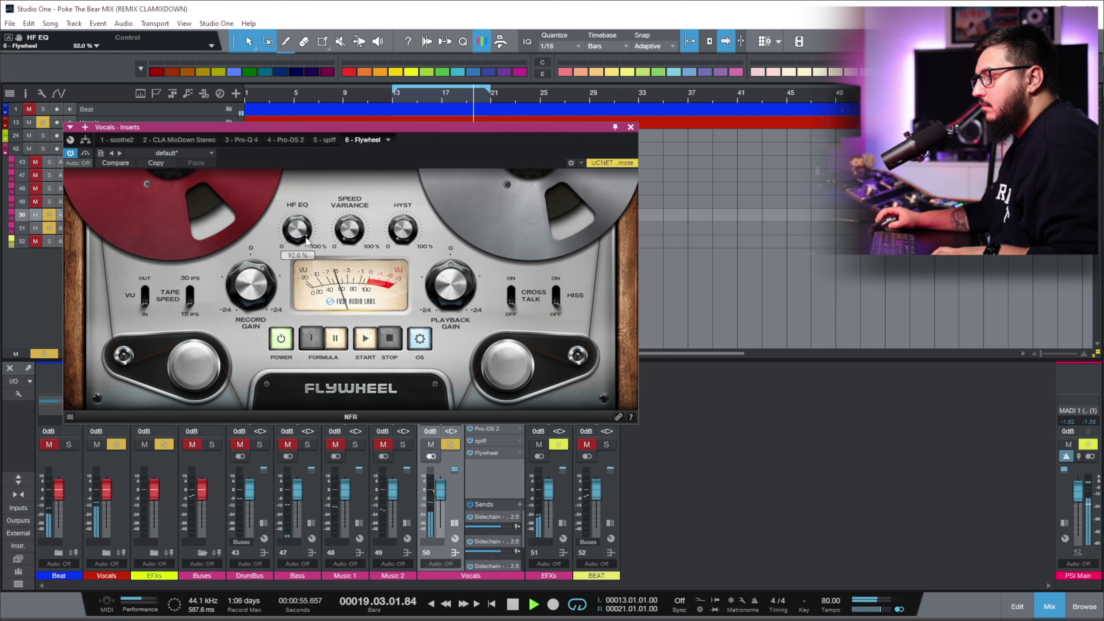
{"action": "left_click", "coordinate": [193, 294]}
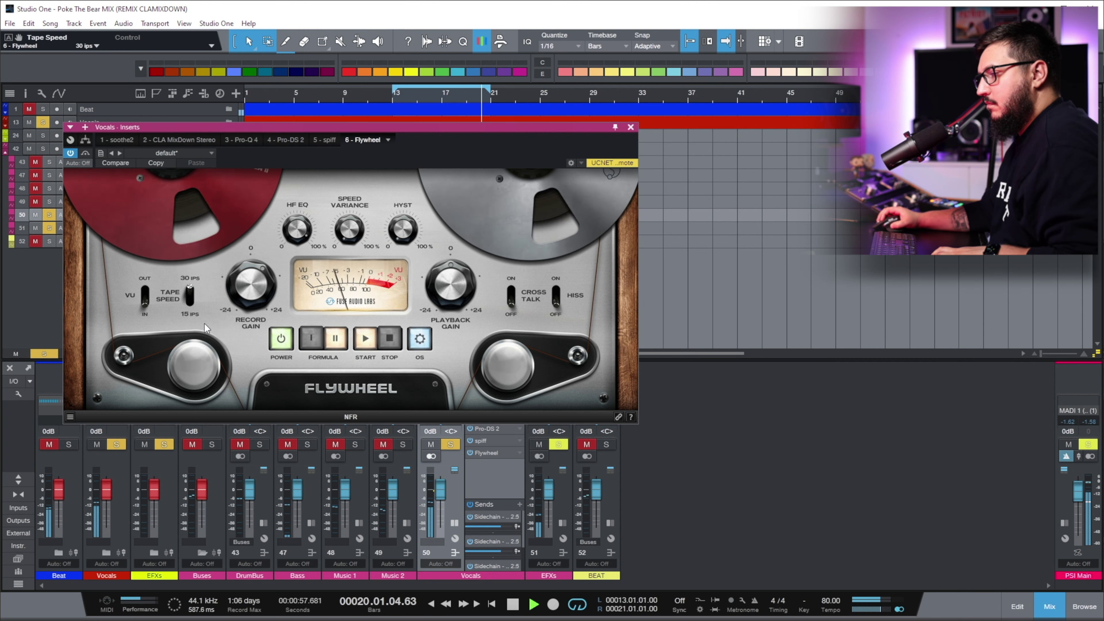
{"action": "left_click", "coordinate": [192, 303]}
Reduce HF EQ to 88% and lower Record Gain to -6.2 dB while the vocals play
{"action": "scroll", "coordinate": [294, 233], "scroll_direction": "down", "scroll_amount": 2}
{"action": "scroll", "coordinate": [294, 234], "scroll_direction": "down", "scroll_amount": 1}
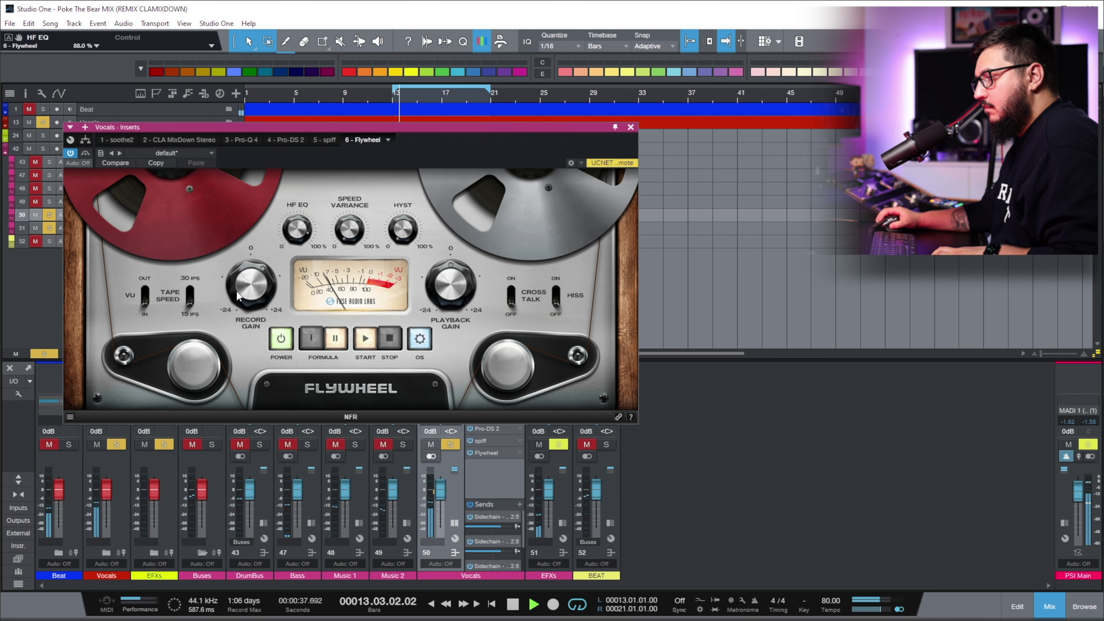
{"action": "scroll", "coordinate": [244, 298], "scroll_direction": "up", "scroll_amount": 1}
{"action": "mouse_move", "coordinate": [245, 298]}
{"action": "left_mouse_down"}
{"action": "mouse_move", "coordinate": [242, 357]}
{"action": "mouse_move", "coordinate": [222, 241]}
{"action": "mouse_move", "coordinate": [220, 262]}
{"action": "mouse_move", "coordinate": [250, 305]}
{"action": "left_mouse_up"}
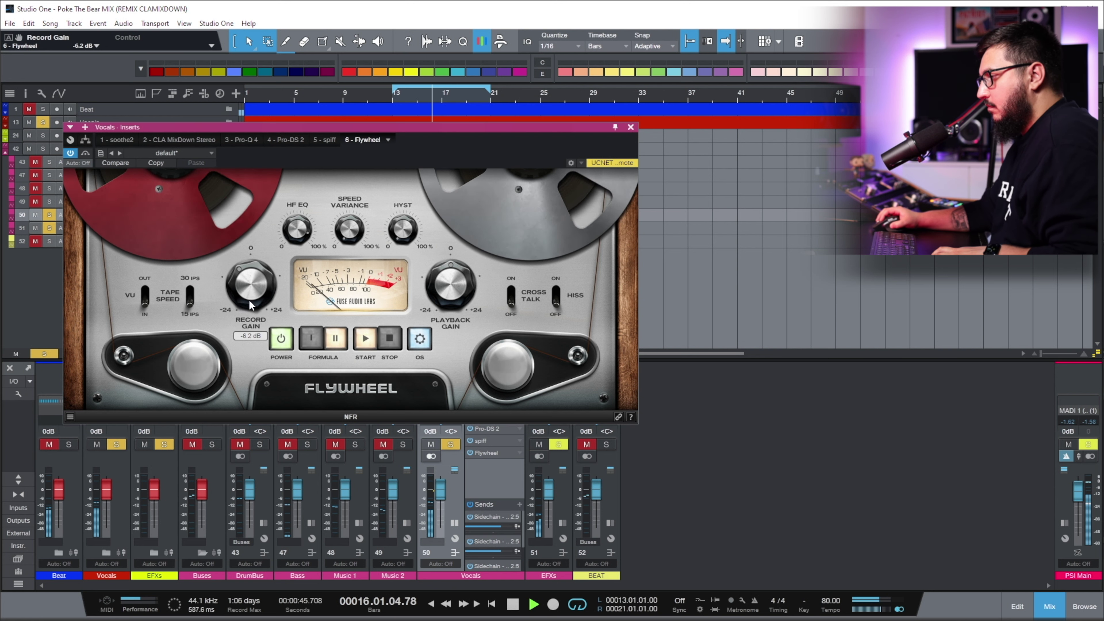
Set the tape speed to 30 IPS, sweep HF EQ down to 0% and back up to 54.5%, and stop playback
{"action": "mouse_move", "coordinate": [287, 252]}
{"action": "left_click_drag", "start_coordinate": [286, 253], "coordinate": [283, 276]}
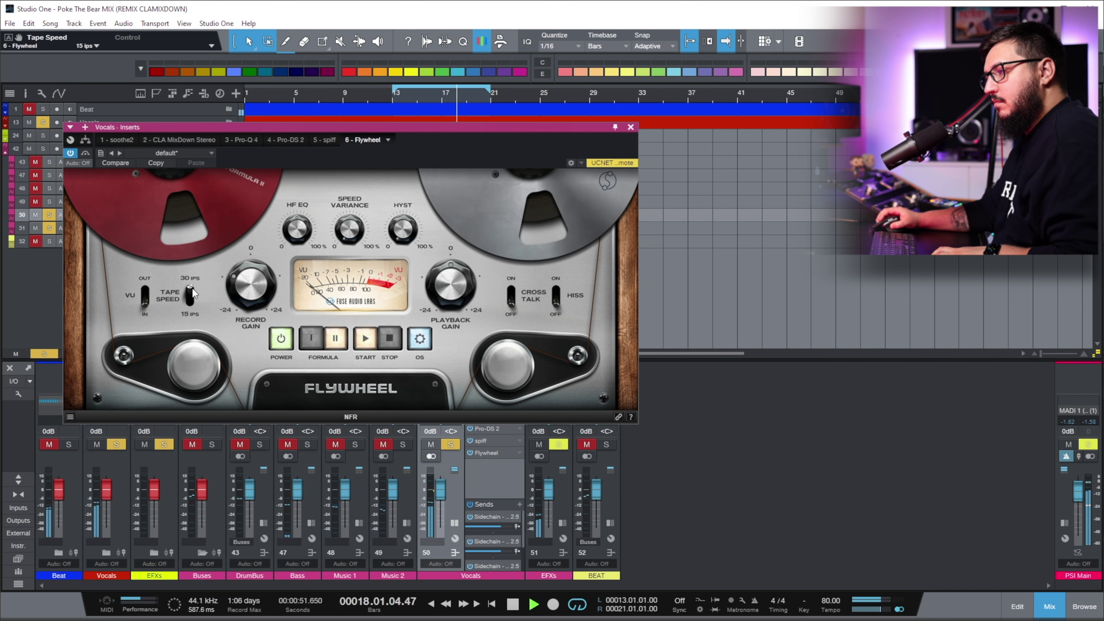
{"action": "left_click_drag", "start_coordinate": [287, 254], "coordinate": [293, 281]}
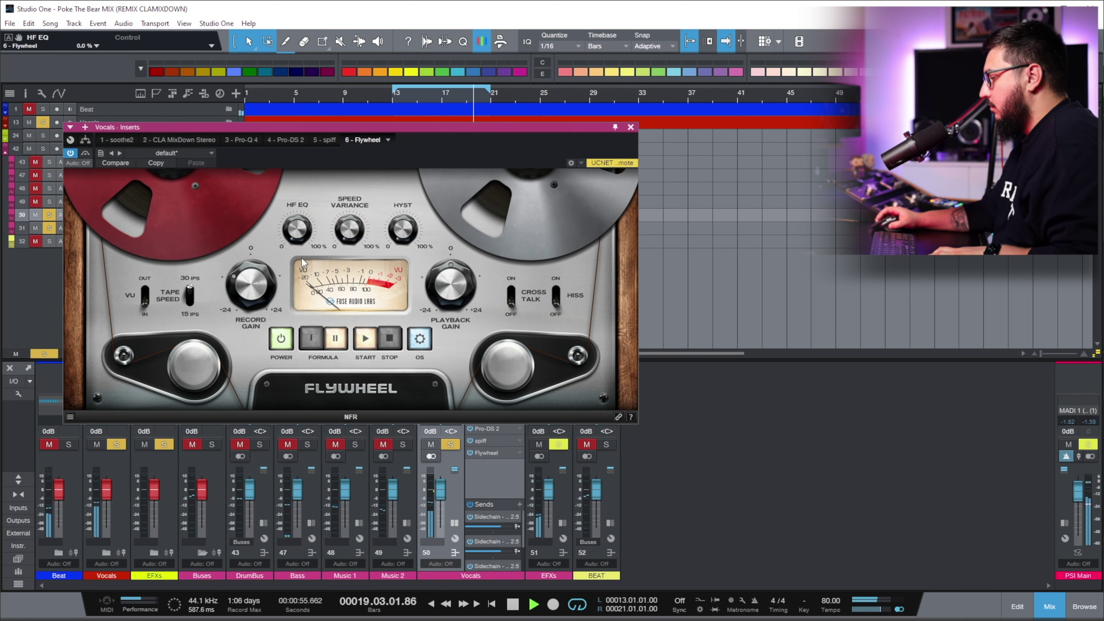
{"action": "key", "text": "space"}
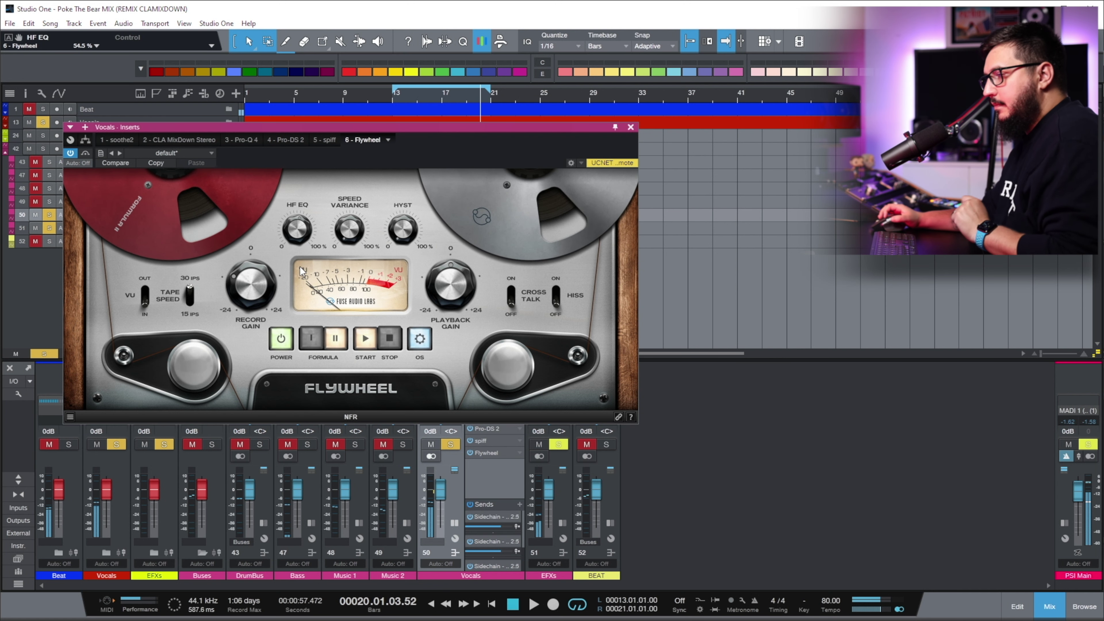